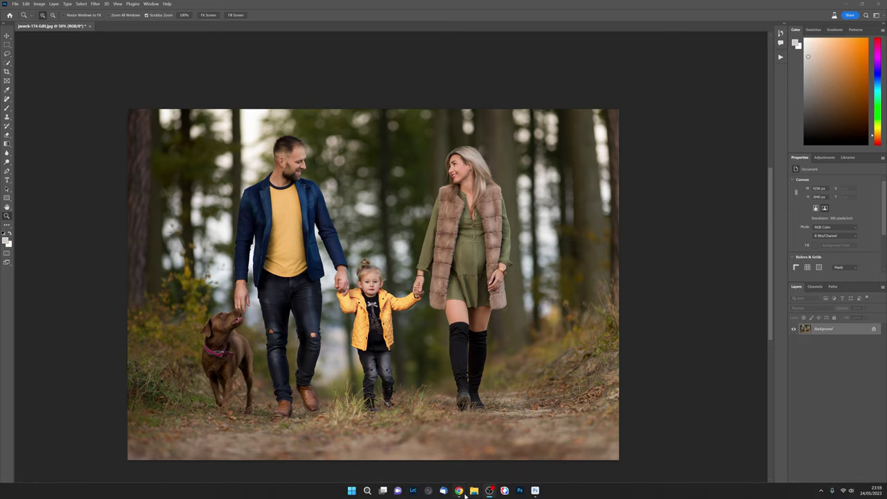
- Switch to the Adobe Firefly page in the browser, rewind the Inpainting demo video to 00:16 and show it full screen
left_click(459, 491)
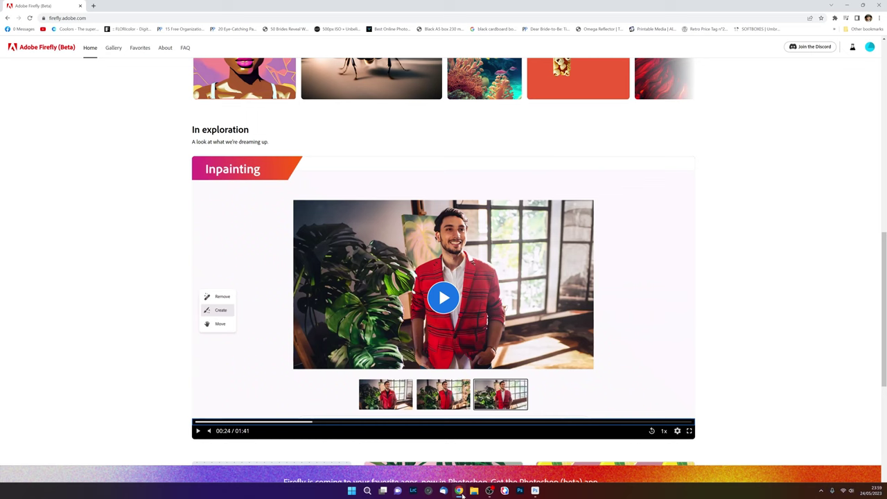
left_click(275, 422)
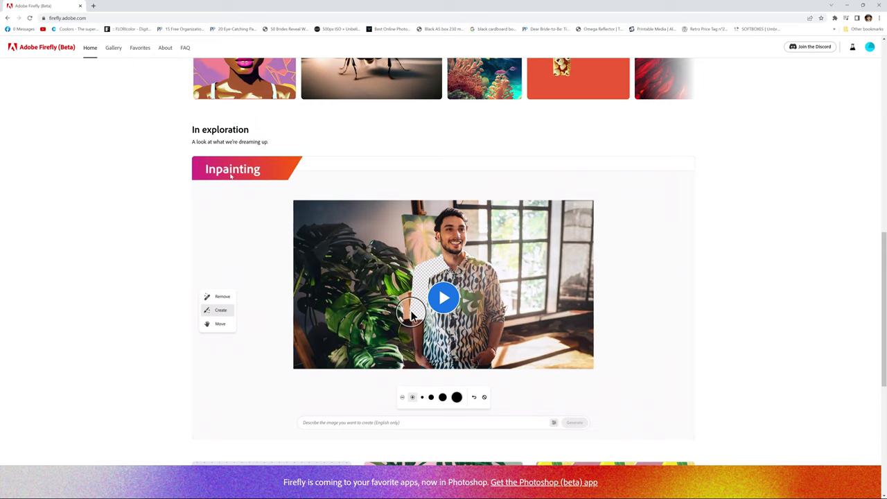
mouse_move(429, 291)
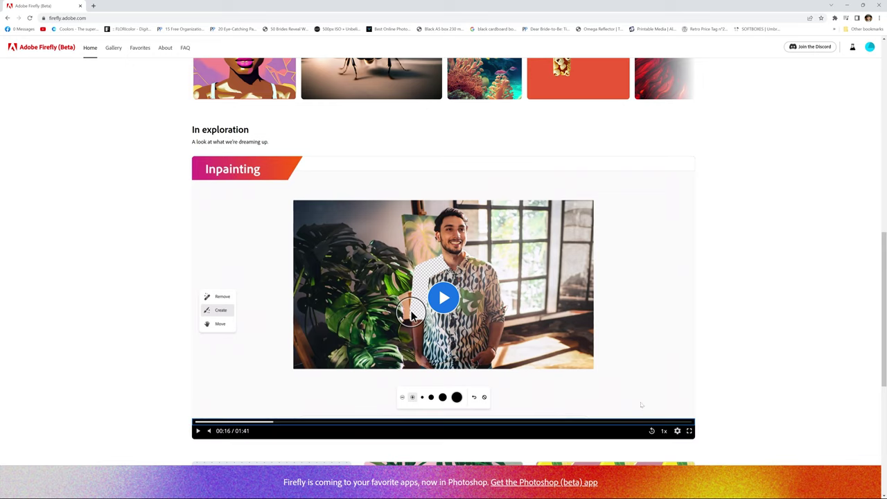
left_click(689, 431)
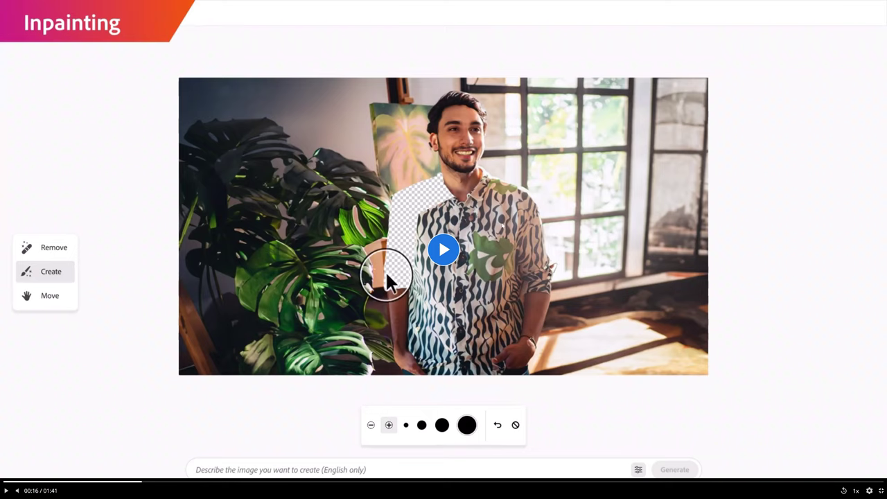
- Play the Inpainting demo in short stretches, examining the "A red jacket" prompt and its generated variations
key("space")
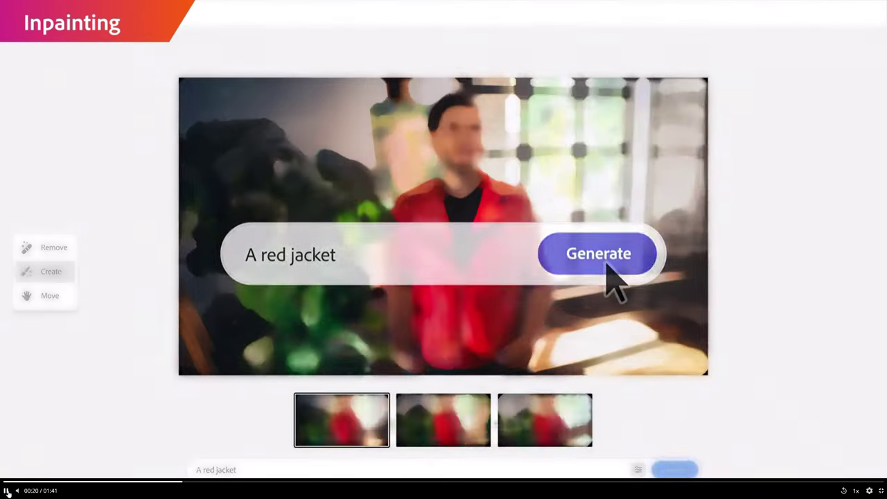
left_click(6, 491)
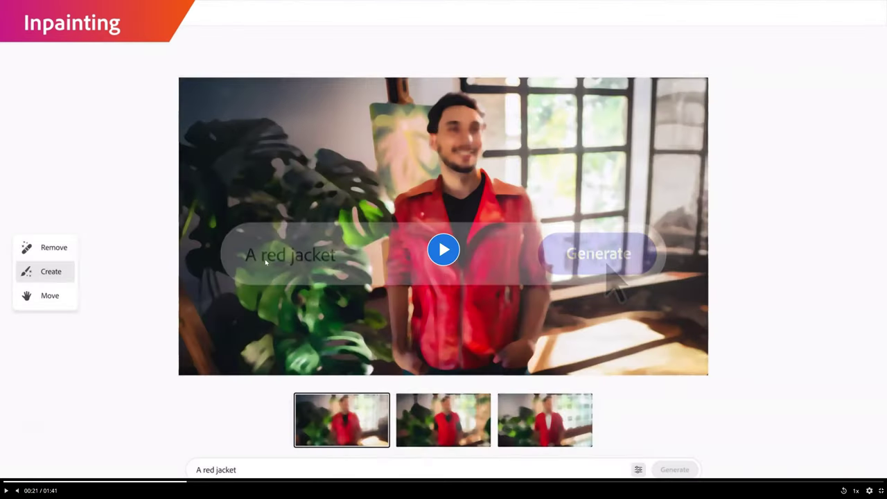
left_click(7, 491)
left_click(6, 491)
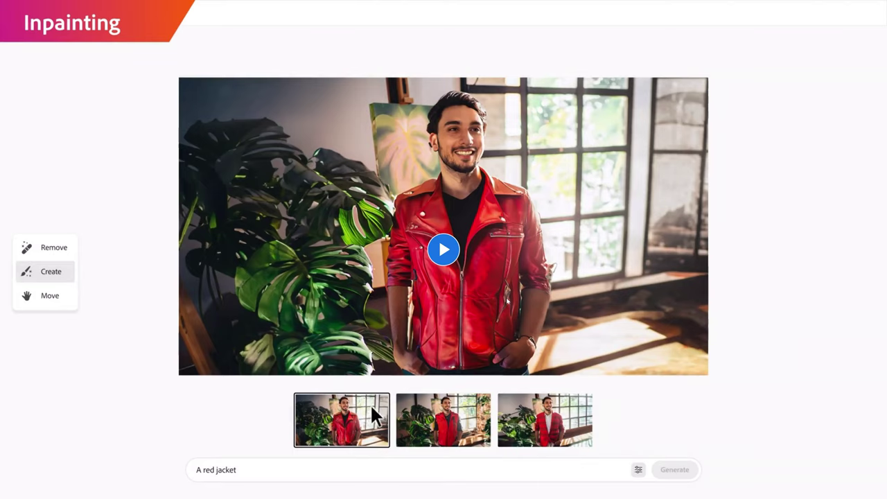
mouse_move(449, 357)
left_click(445, 248)
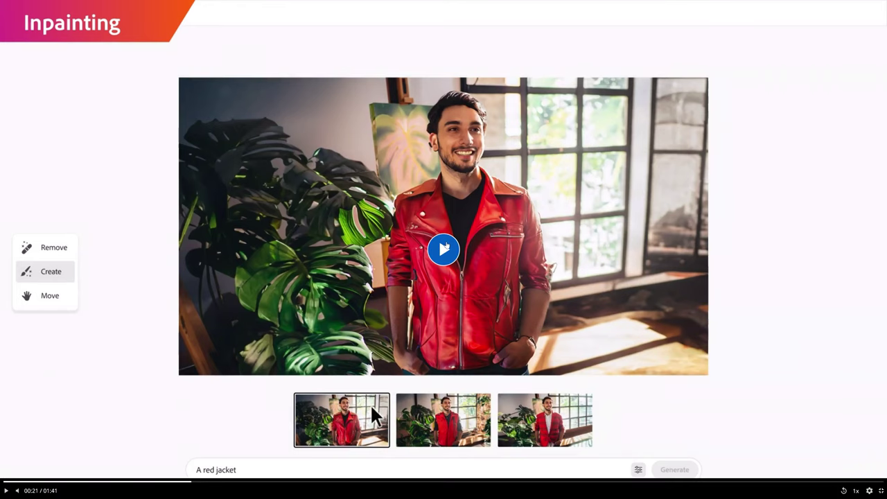
left_click(433, 254)
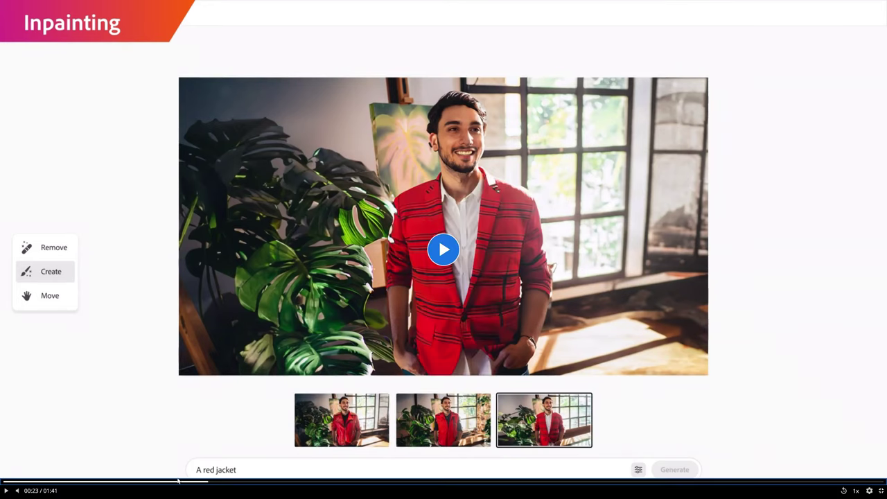
left_click(197, 481)
left_click(201, 483)
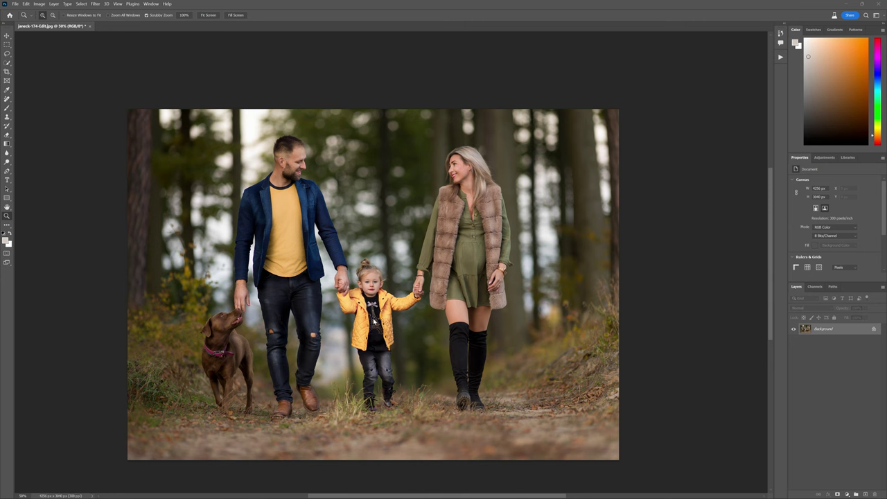
- Lasso both halves of the girl's yellow jacket in the Photoshop family photo, leaving out her black shirt, and run Generative Fill with "Denim jacket"
left_click_drag(378, 321, 410, 321)
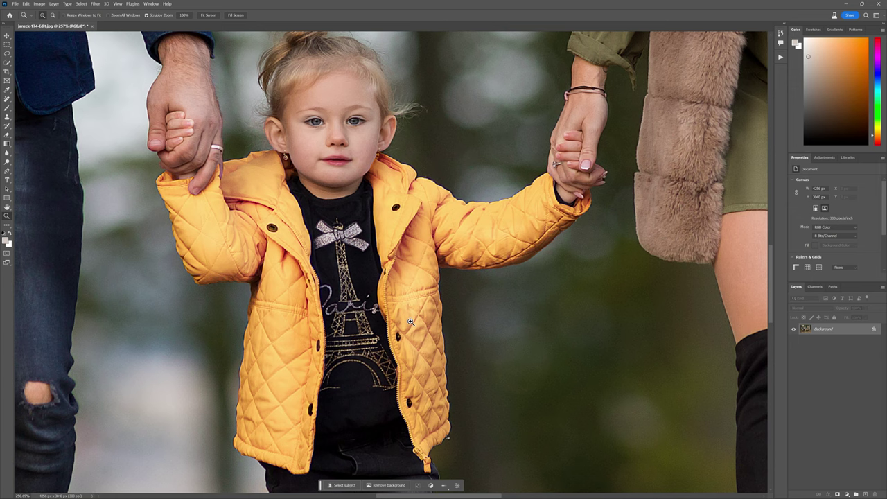
left_click(8, 55)
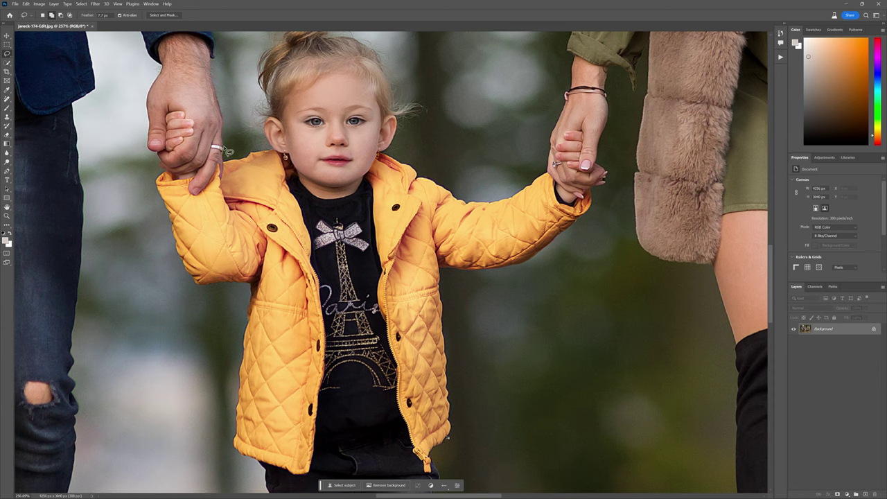
key("z")
left_click_drag(393, 236, 358, 236)
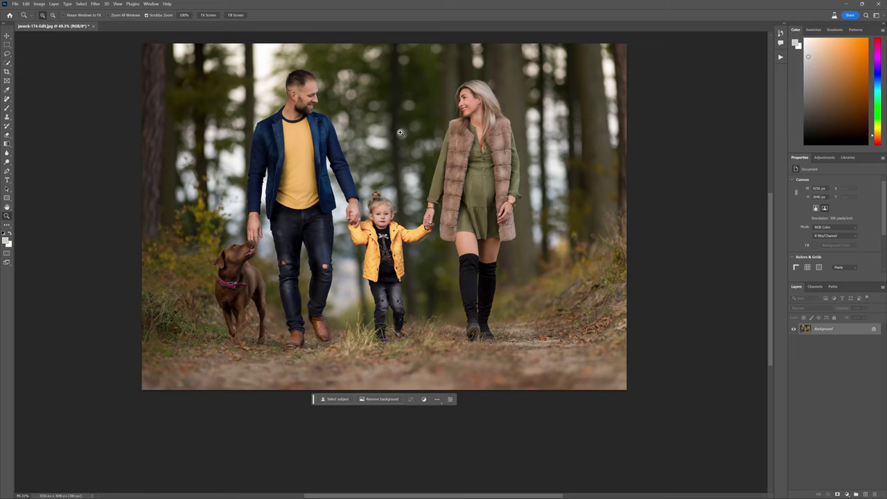
left_click_drag(382, 236, 380, 206)
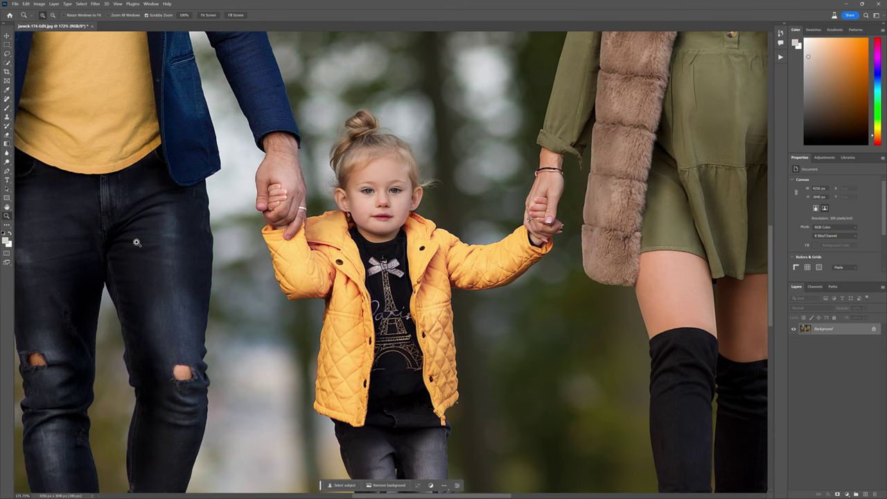
left_click(360, 332)
left_click(7, 54)
mouse_move(305, 151)
left_mouse_down()
mouse_move(250, 181)
mouse_move(216, 165)
mouse_move(205, 185)
mouse_move(241, 291)
mouse_move(297, 294)
left_mouse_up()
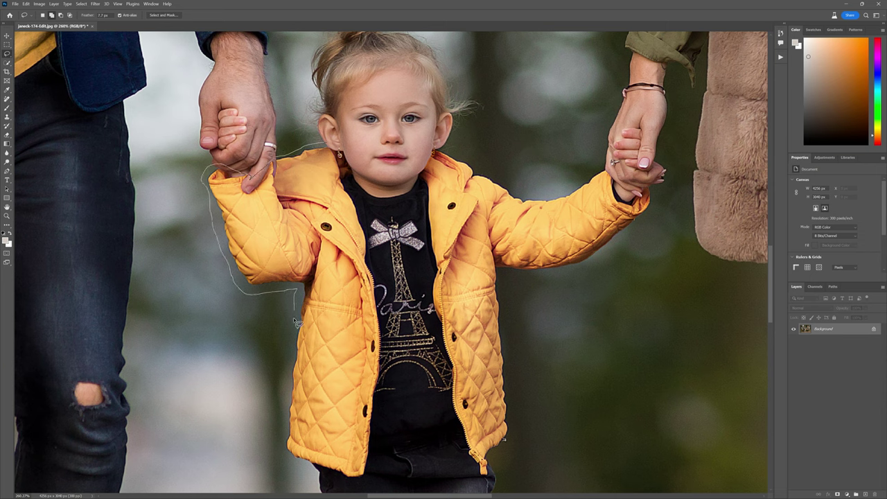
mouse_move(284, 391)
left_mouse_down()
mouse_move(284, 458)
mouse_move(356, 483)
mouse_move(374, 458)
mouse_move(393, 350)
mouse_move(382, 378)
mouse_move(369, 243)
mouse_move(350, 186)
mouse_move(355, 159)
mouse_move(328, 147)
left_mouse_up()
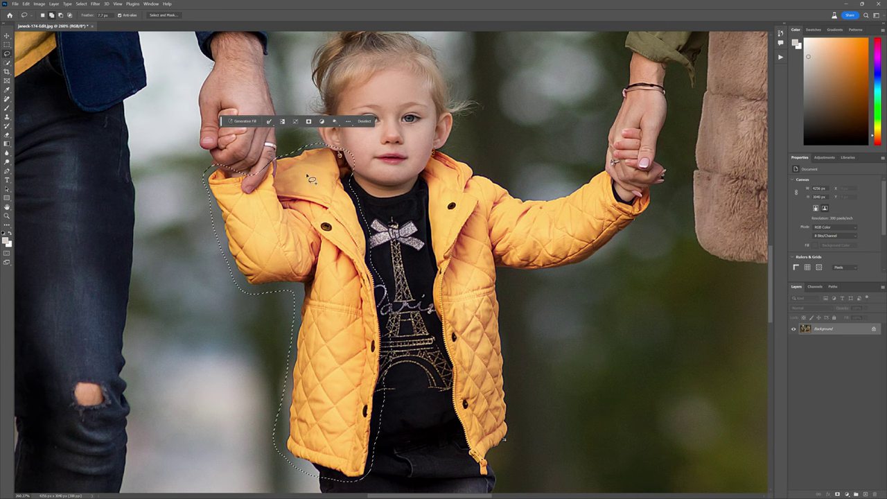
mouse_move(436, 147)
left_mouse_down()
mouse_move(420, 168)
mouse_move(436, 326)
mouse_move(469, 483)
mouse_move(497, 465)
mouse_move(521, 392)
mouse_move(507, 276)
mouse_move(551, 276)
mouse_move(609, 252)
mouse_move(653, 218)
mouse_move(660, 189)
mouse_move(633, 197)
mouse_move(615, 165)
mouse_move(574, 190)
mouse_move(538, 192)
mouse_move(463, 158)
left_mouse_up()
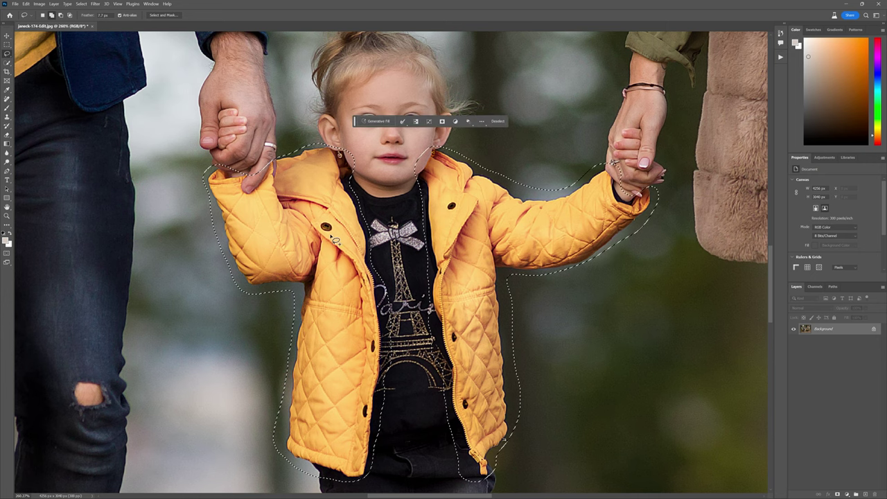
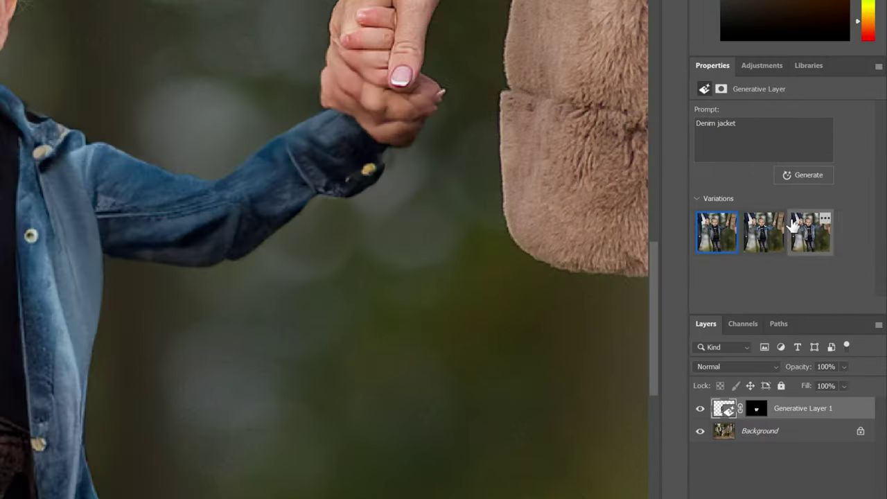
- Compare the denim jacket variations and generate two more sets with the same prompt
left_click(768, 247)
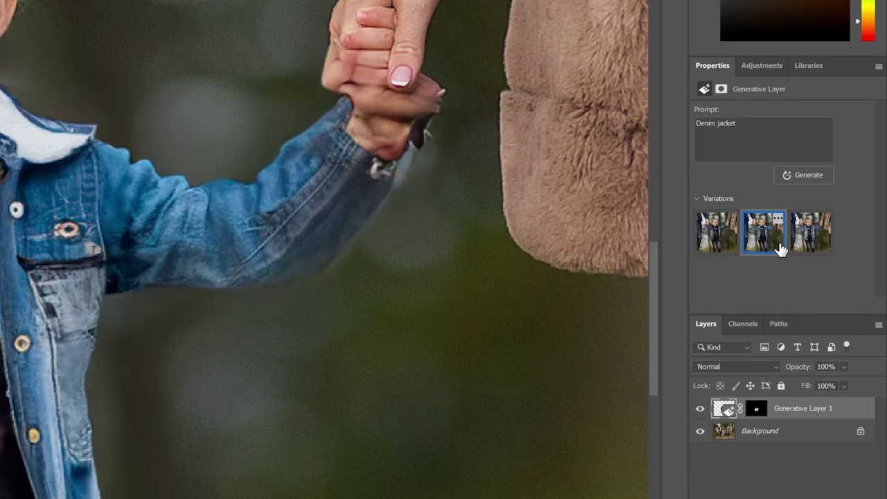
left_click(813, 240)
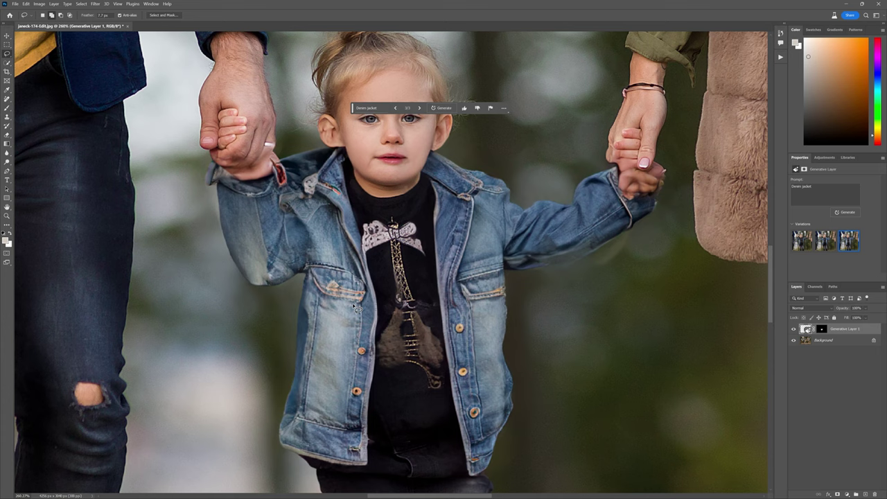
left_click(844, 213)
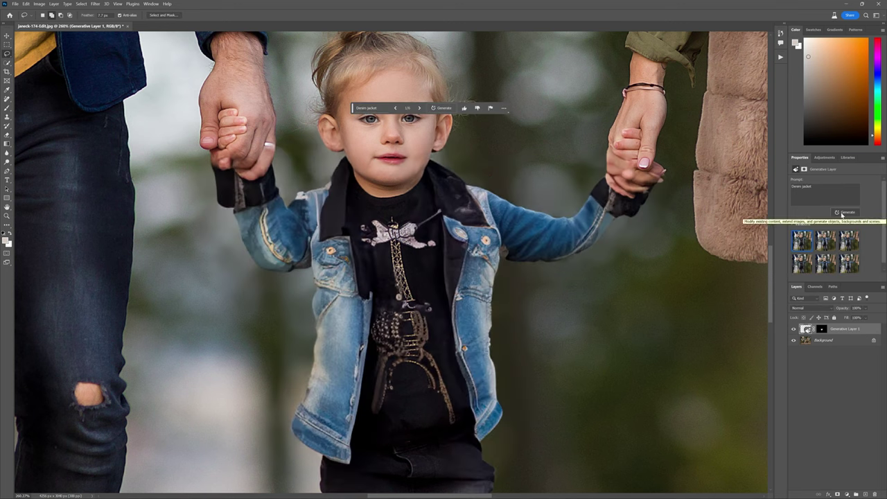
left_click(845, 244)
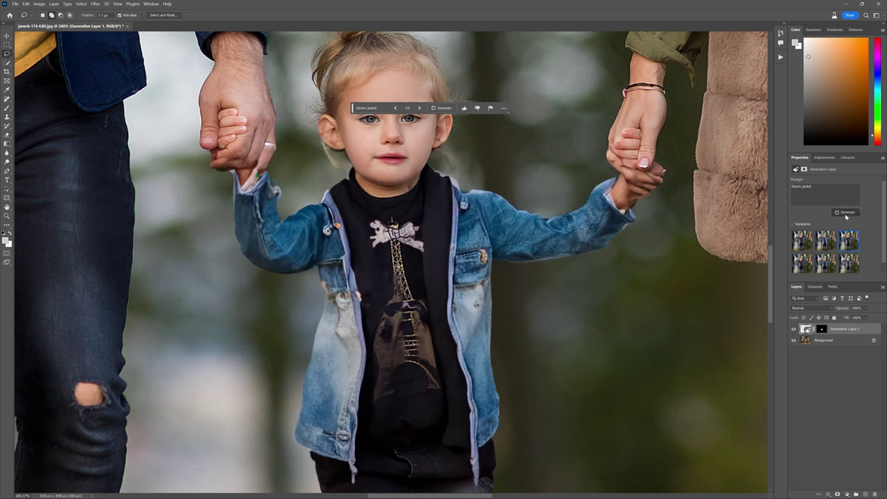
left_click(845, 215)
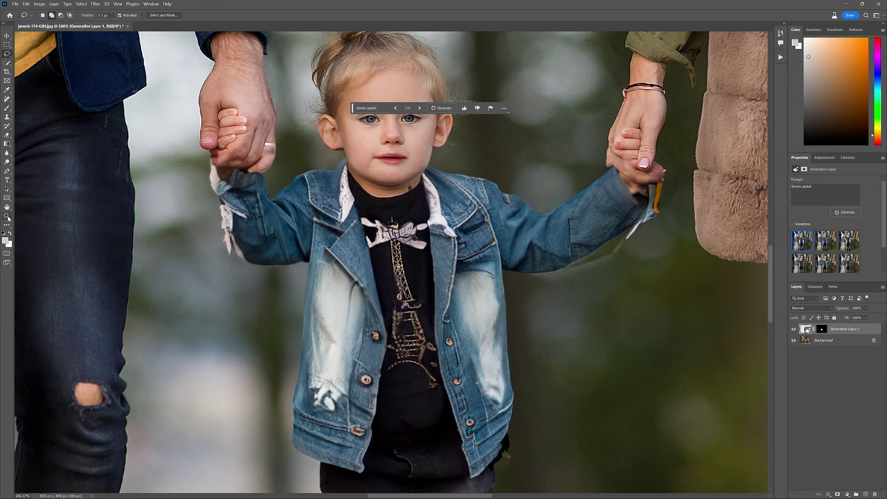
- Inspect the new denim jacket on the girl up close and delete its generative layer
left_click(7, 216)
mouse_move(302, 211)
left_mouse_down()
mouse_move(337, 210)
mouse_move(315, 211)
left_mouse_up()
key("ctrl+0")
mouse_move(462, 212)
left_mouse_down()
mouse_move(471, 201)
mouse_move(452, 197)
left_mouse_up()
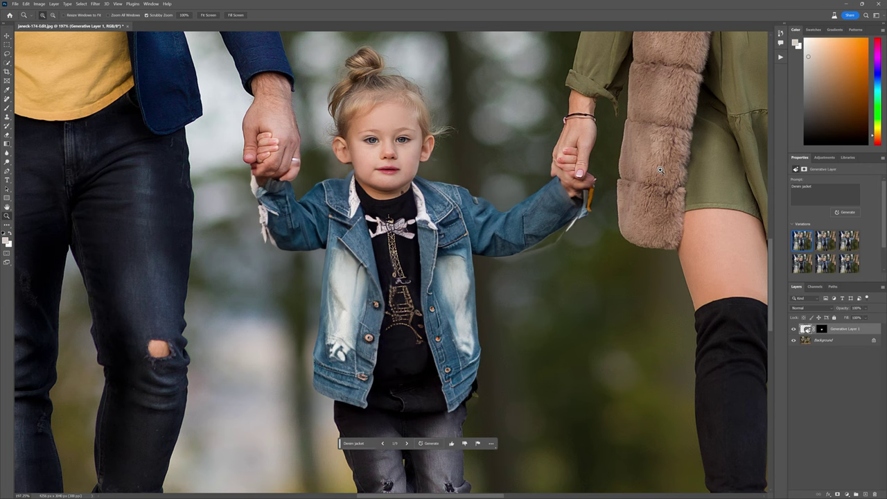
key("Delete")
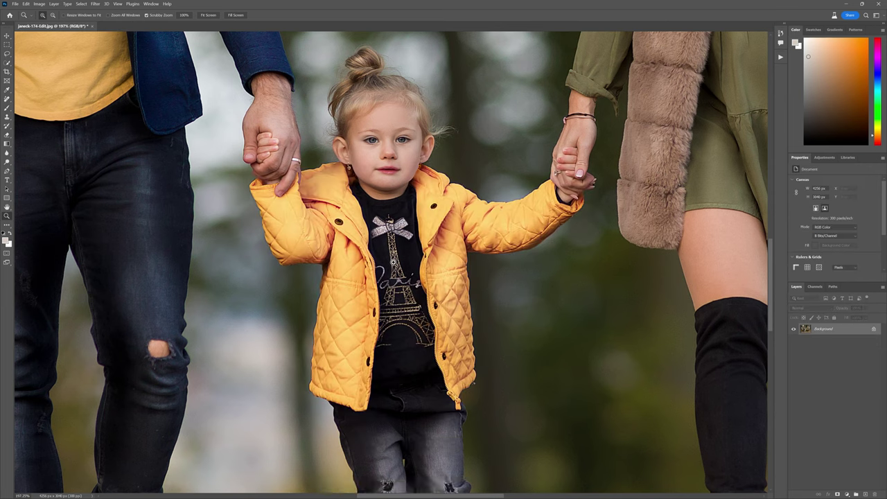
- Select a tall rectangle on the path beside the woman's boots and run Generative Fill with "British Blue Cat"
key("ctrl+0")
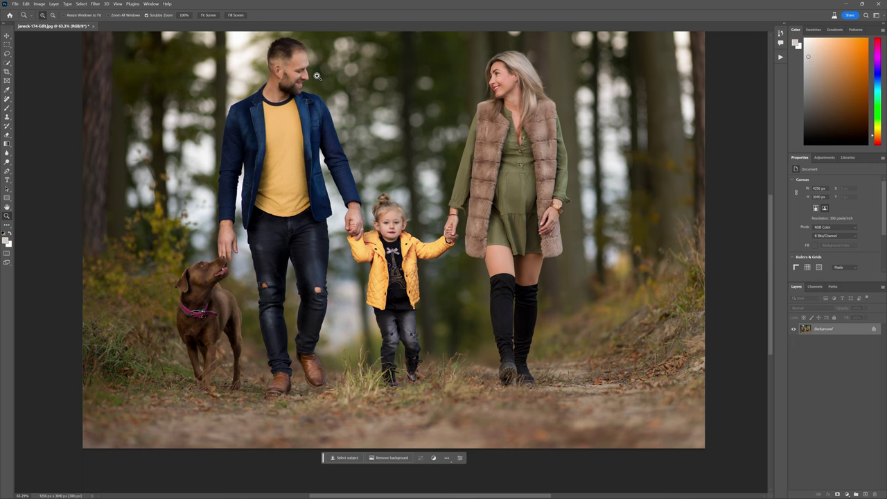
left_click_drag(317, 76, 277, 76)
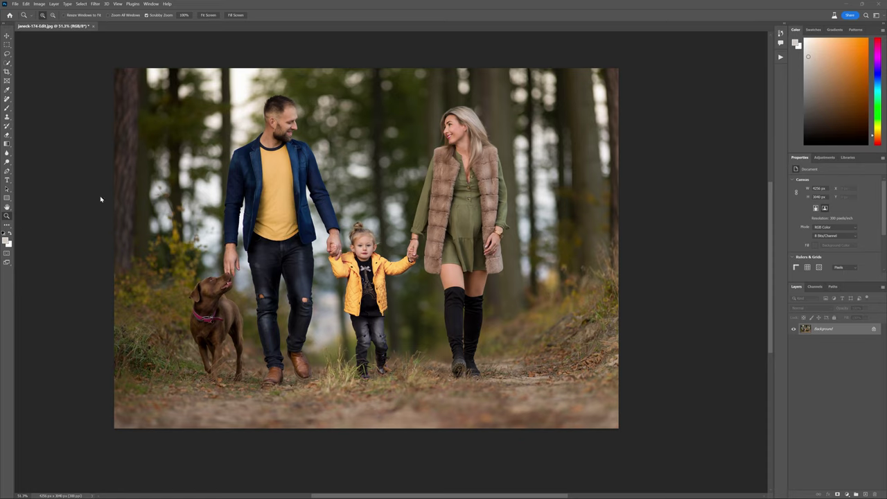
left_click_drag(554, 371, 575, 369)
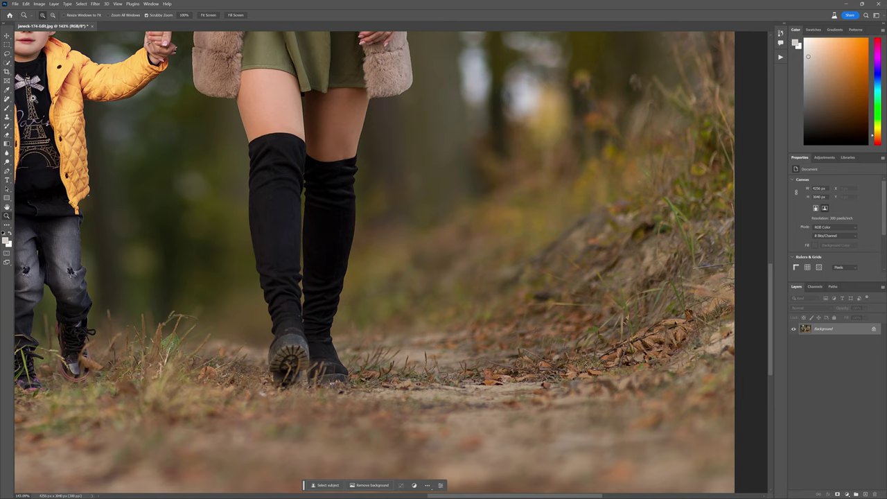
left_click(7, 45)
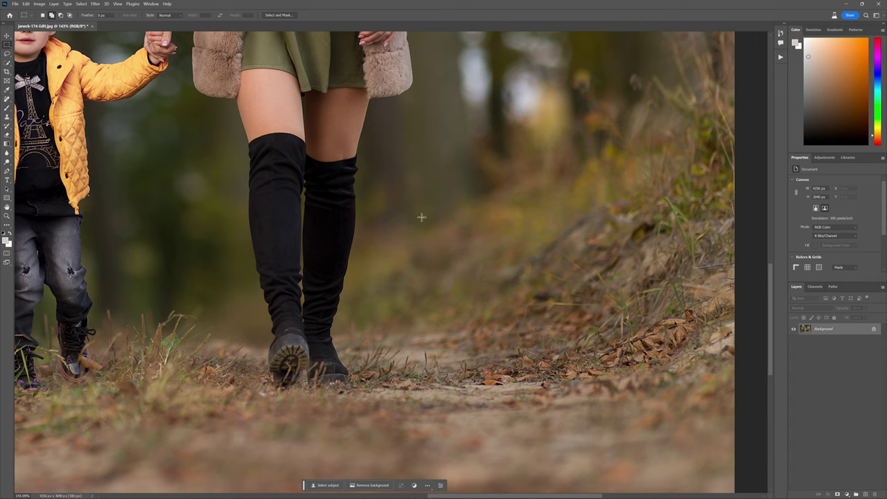
left_click_drag(422, 217, 535, 405)
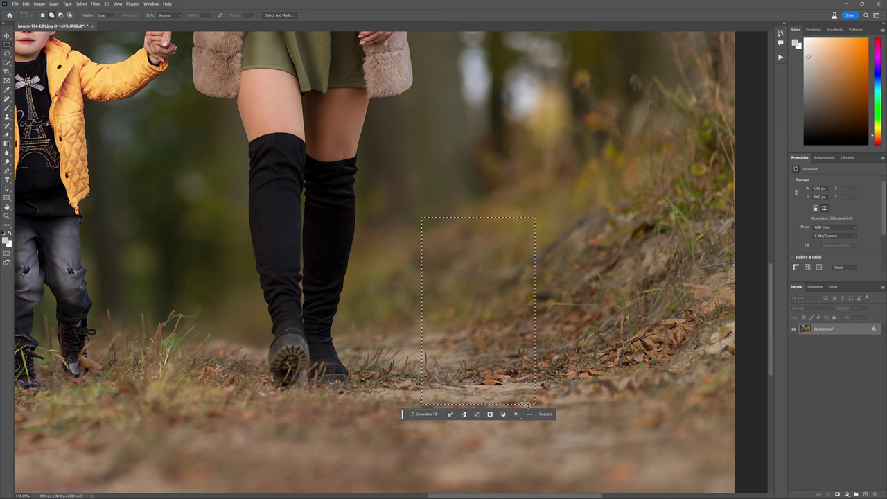
left_click(427, 414)
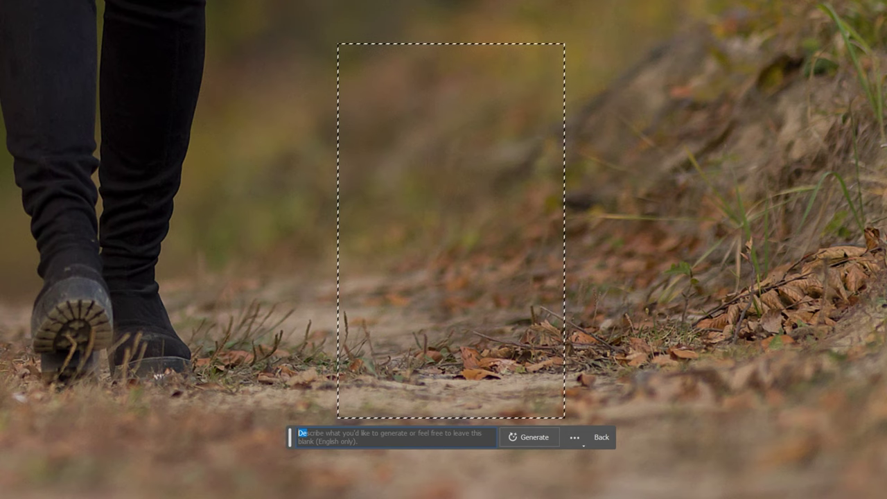
key("Escape")
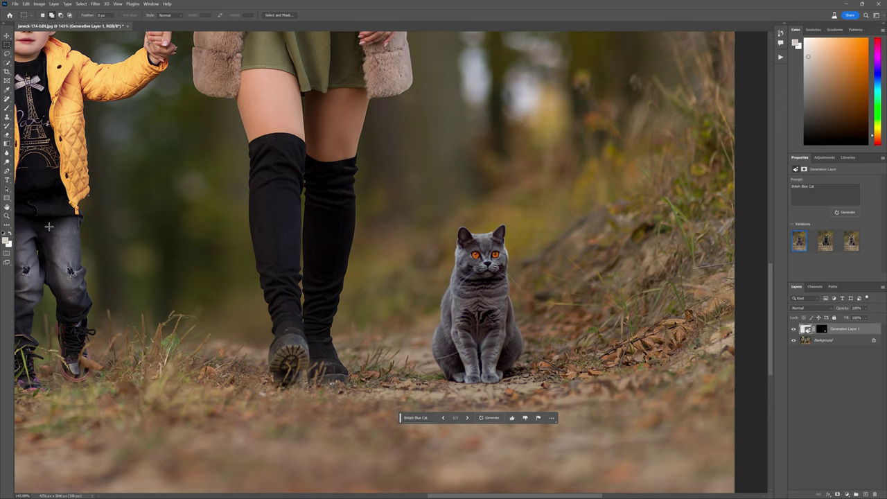
- Examine the generated cat up close and switch it to the second variation
left_click(7, 216)
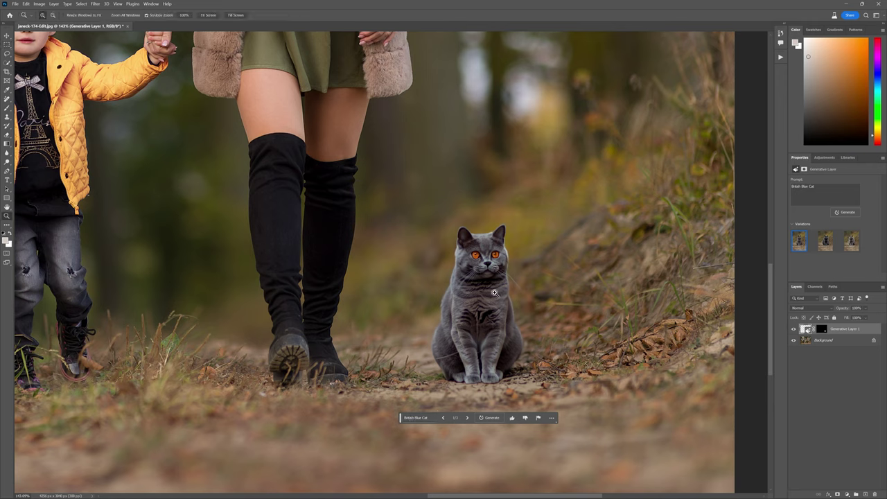
mouse_move(529, 279)
left_mouse_down()
mouse_move(559, 273)
mouse_move(535, 270)
left_mouse_up()
left_click(496, 402)
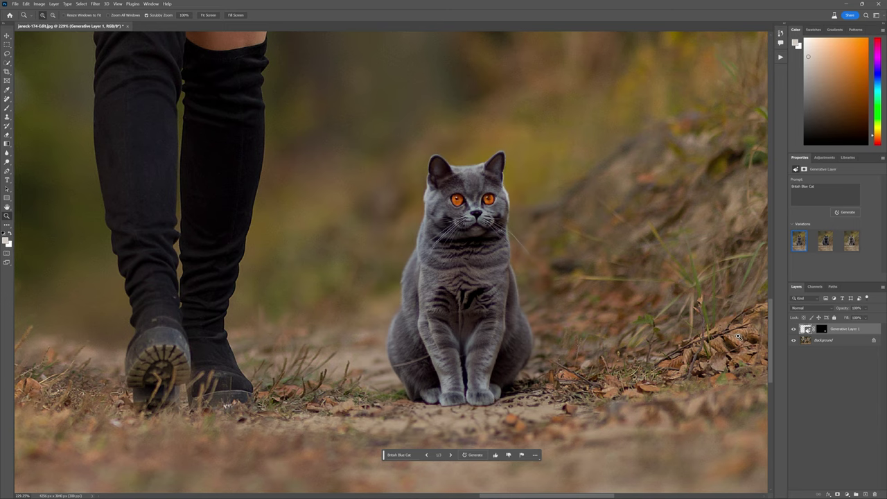
left_click(824, 243)
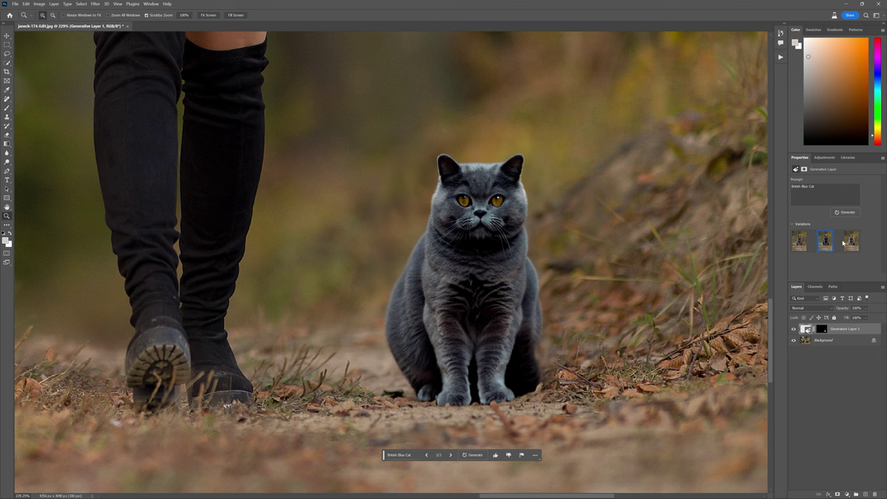
- Switch the generated cat to the third variation, examine it up close, and remove its generative layer
left_click(855, 240)
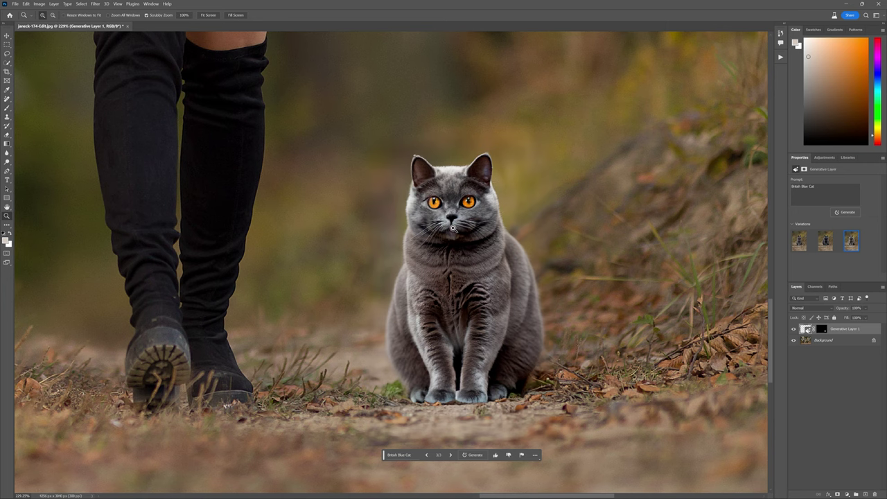
left_click_drag(452, 227, 475, 222)
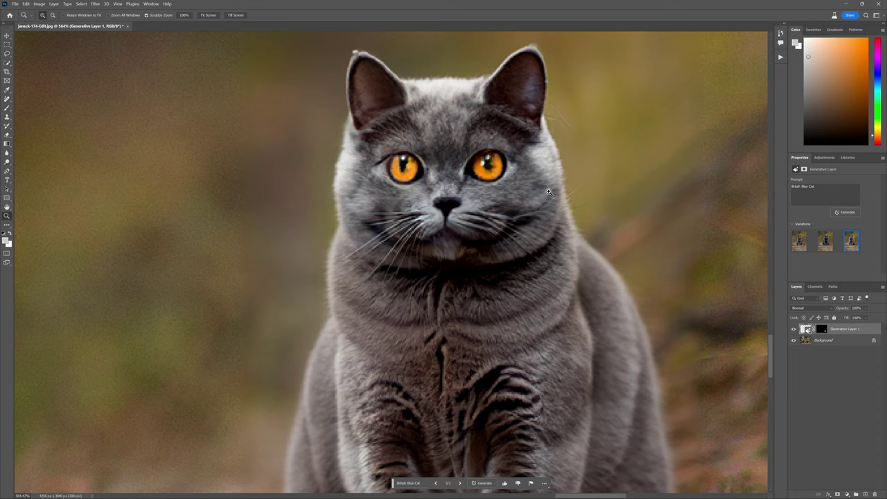
left_click_drag(549, 191, 569, 193)
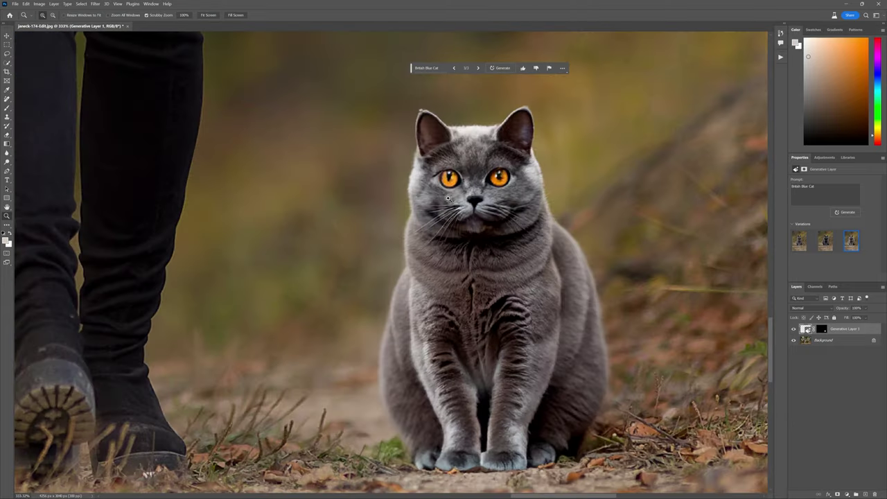
mouse_move(448, 199)
left_mouse_down()
mouse_move(488, 197)
mouse_move(446, 202)
left_mouse_up()
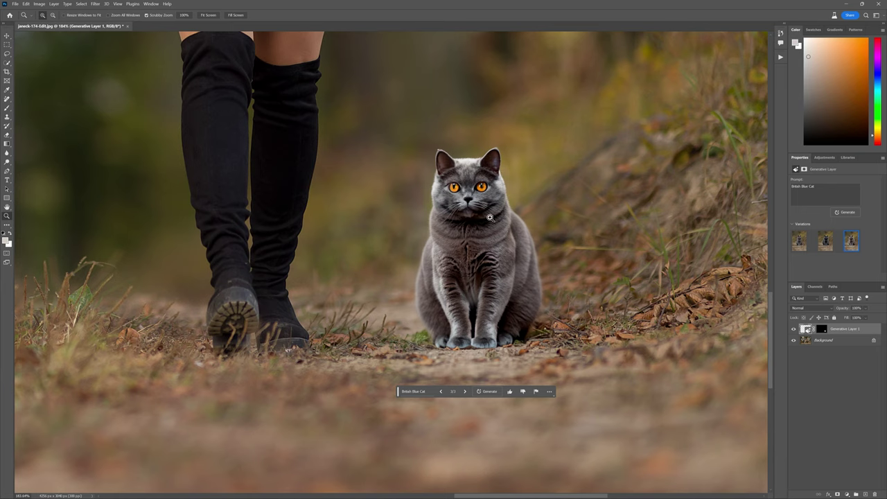
key("ctrl+z")
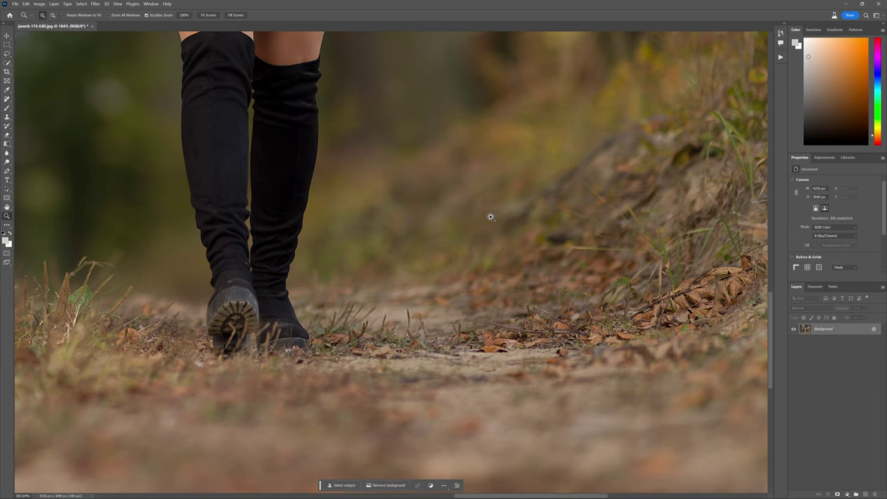
- Select a tall rectangle on the path beside the woman's boots, run Generative Fill with "Husky", and choose the third variation
left_click(7, 46)
left_click_drag(380, 99, 559, 388)
scroll(500, 259, "up", 3)
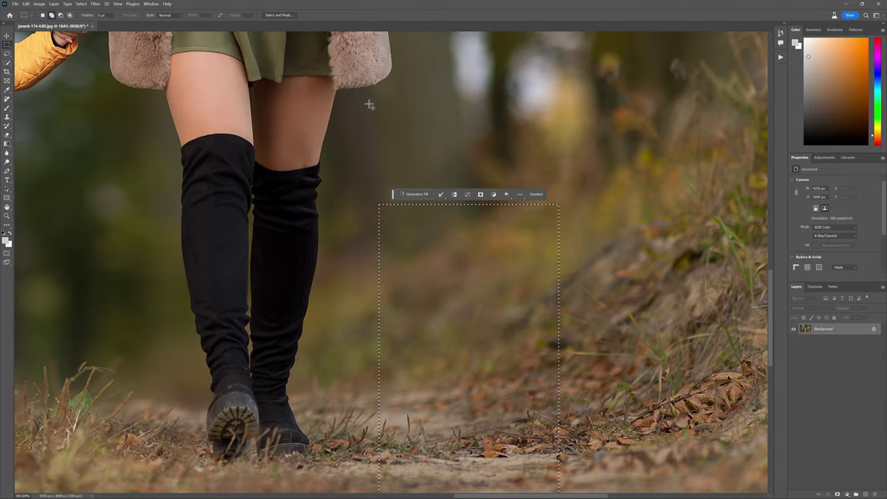
left_click_drag(369, 104, 602, 485)
left_click(430, 94)
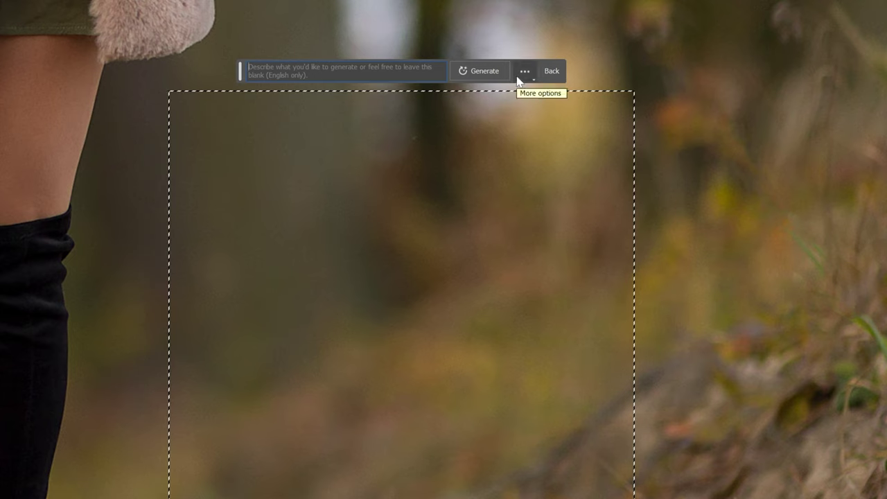
type("hole")
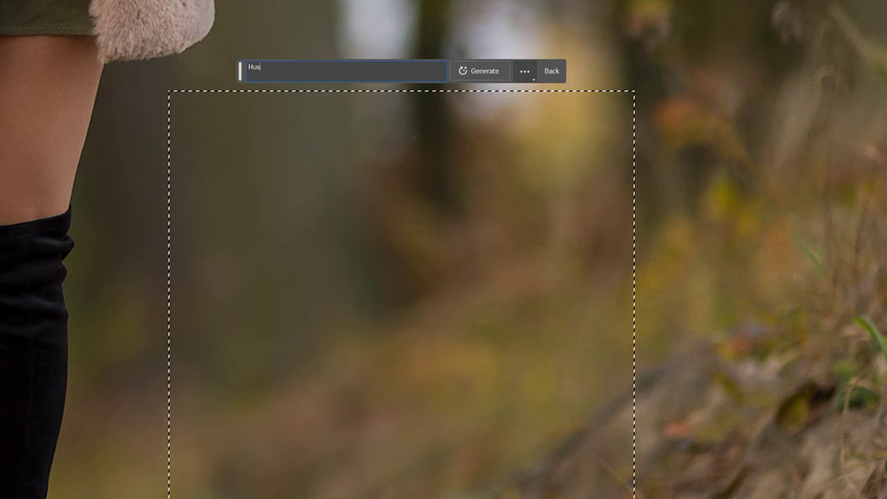
key("Return")
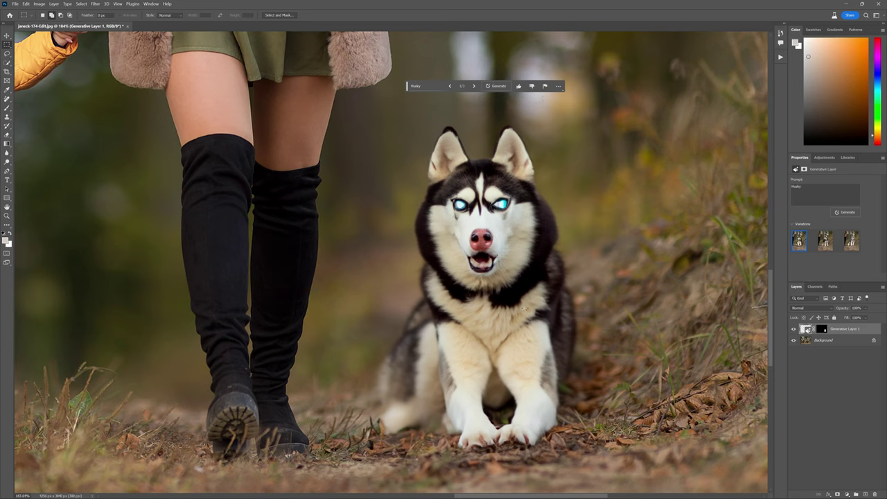
left_click(823, 244)
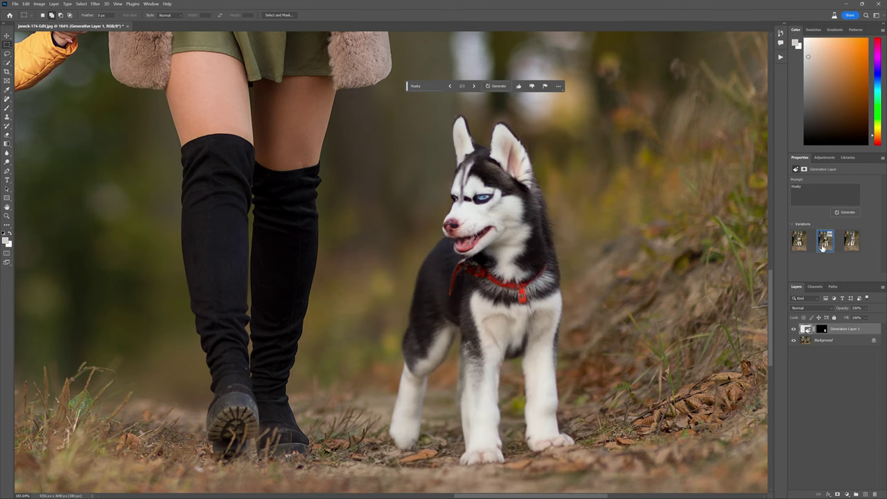
left_click(851, 243)
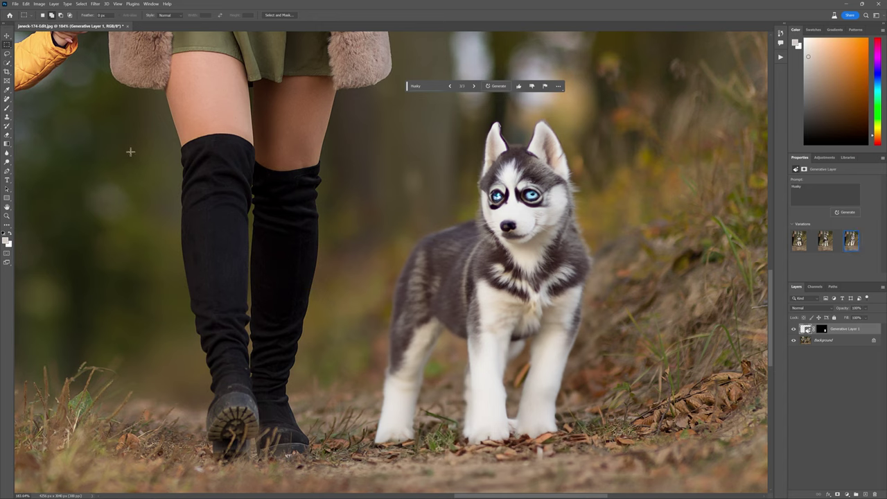
- Examine the generated husky up close and within the whole family photo, and delete its generative layer
left_click(10, 217)
scroll(419, 215, "down", 6)
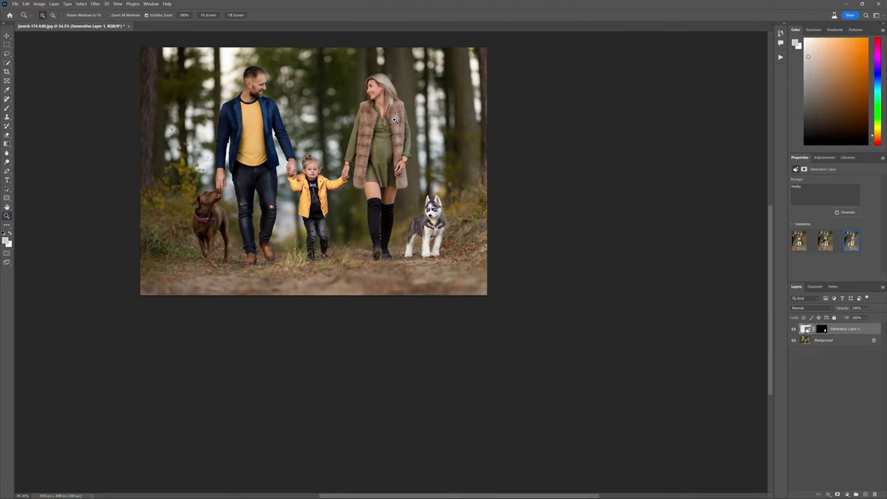
scroll(393, 119, "up", 3)
scroll(393, 119, "down", 3)
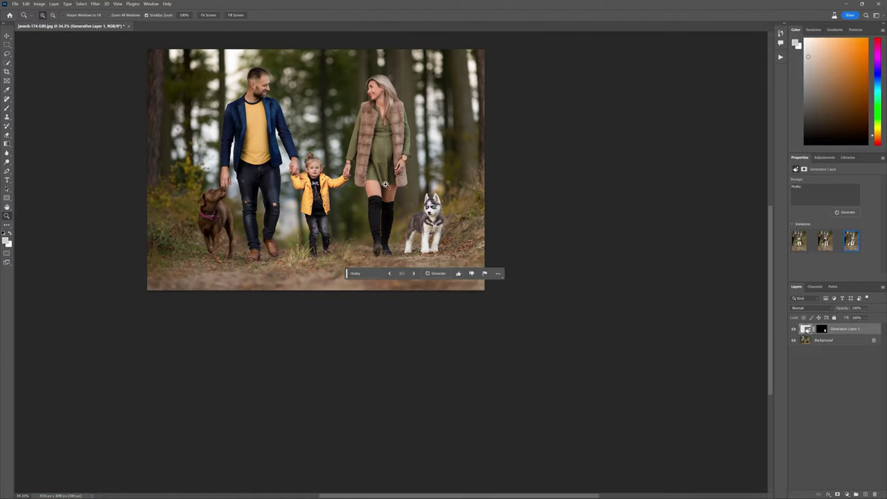
scroll(375, 200, "up", 1)
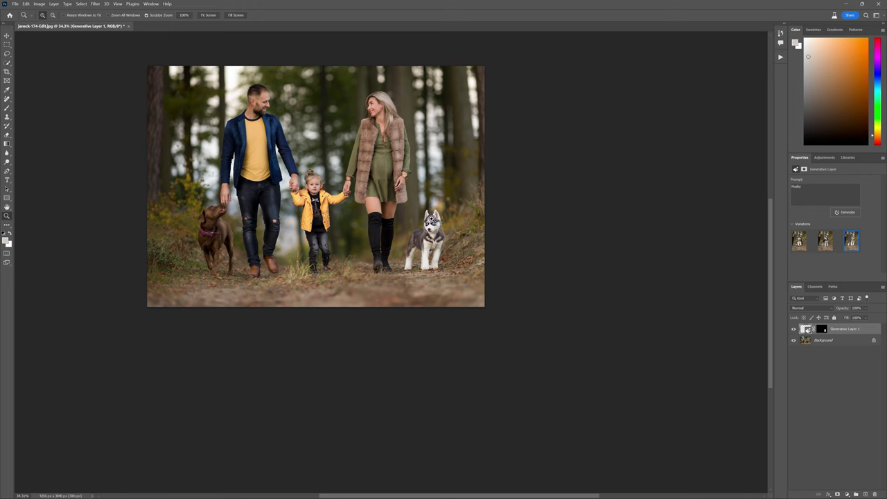
scroll(303, 176, "up", 3)
scroll(399, 241, "down", 2)
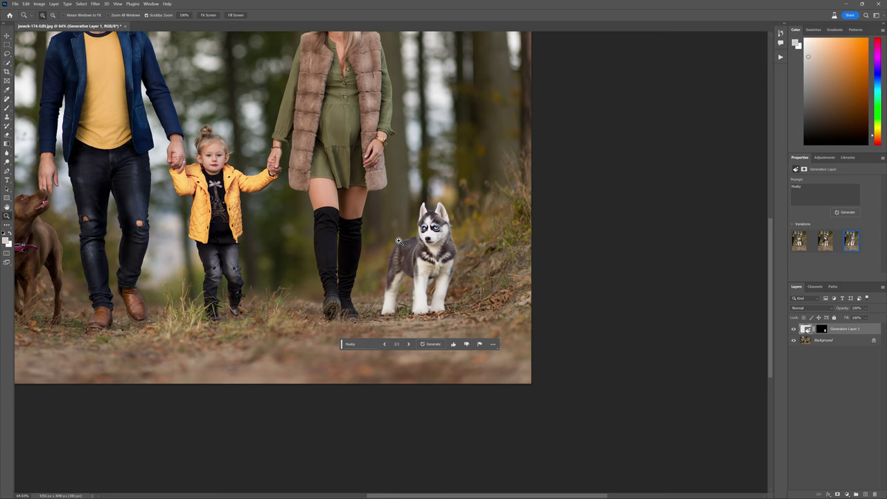
scroll(398, 241, "down", 3)
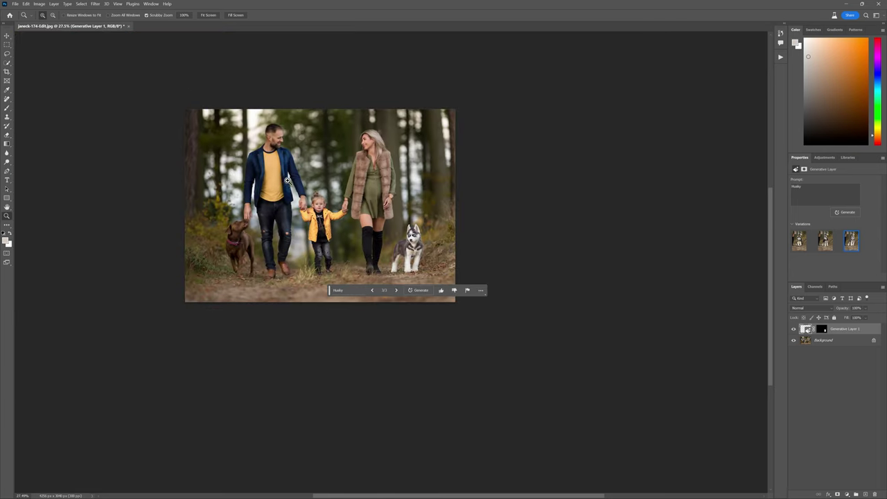
scroll(300, 181, "up", 2)
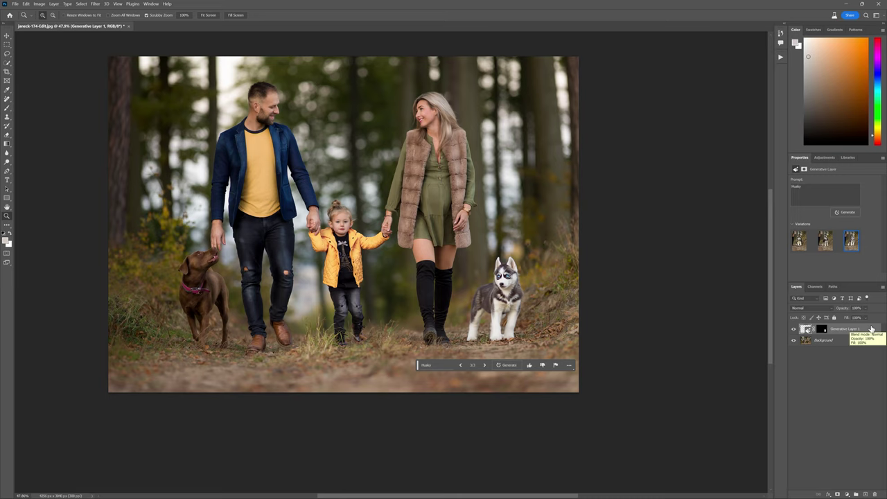
key("Delete")
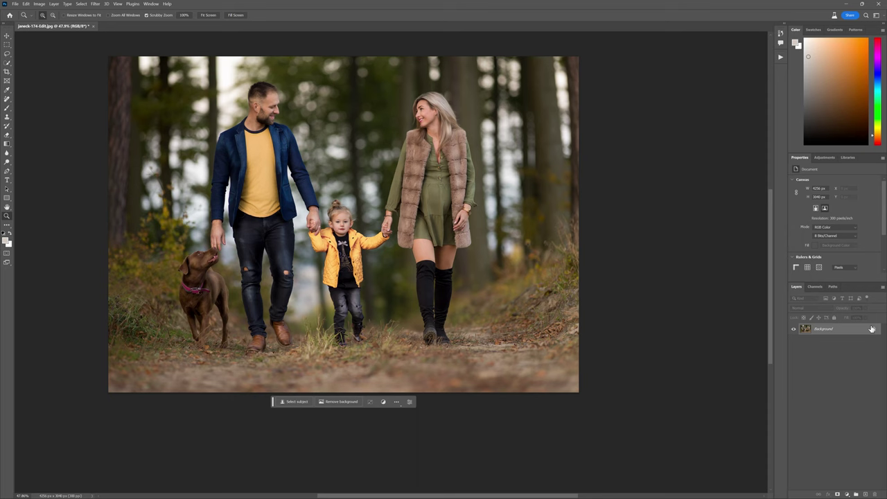
- Lasso loosely around the brown dog beside the man and run Generative Fill with an empty prompt to remove it
left_click_drag(190, 133, 317, 76)
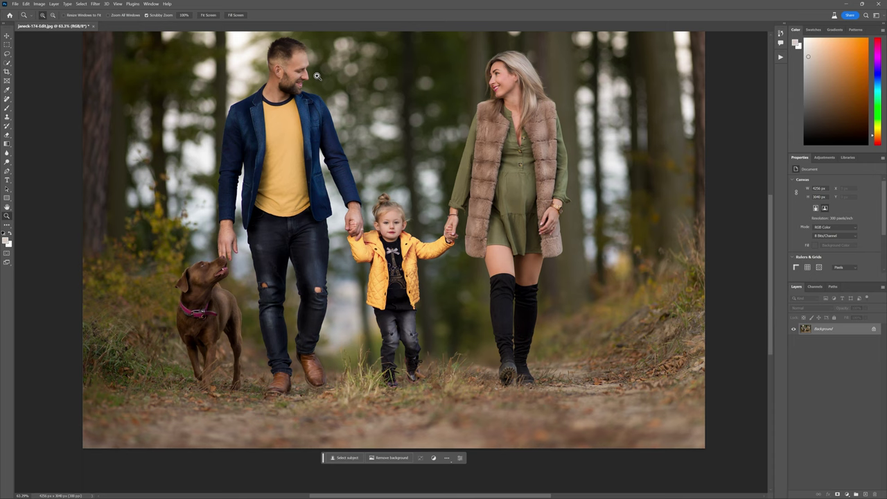
left_click_drag(194, 352, 249, 173)
left_click_drag(234, 273, 246, 270)
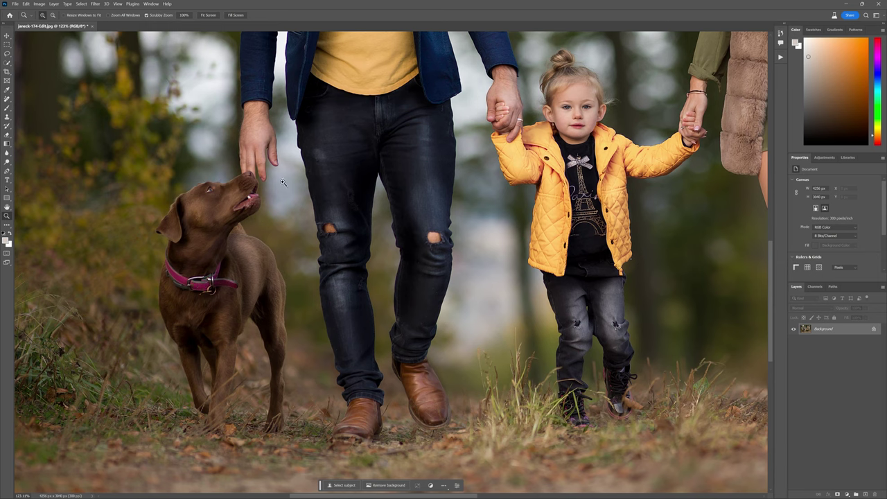
left_click_drag(222, 306, 254, 267)
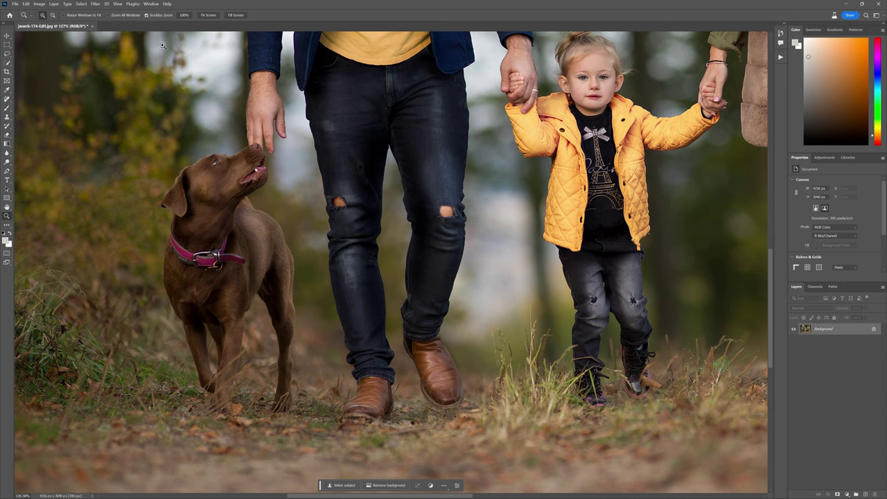
left_click(7, 54)
left_click(40, 55)
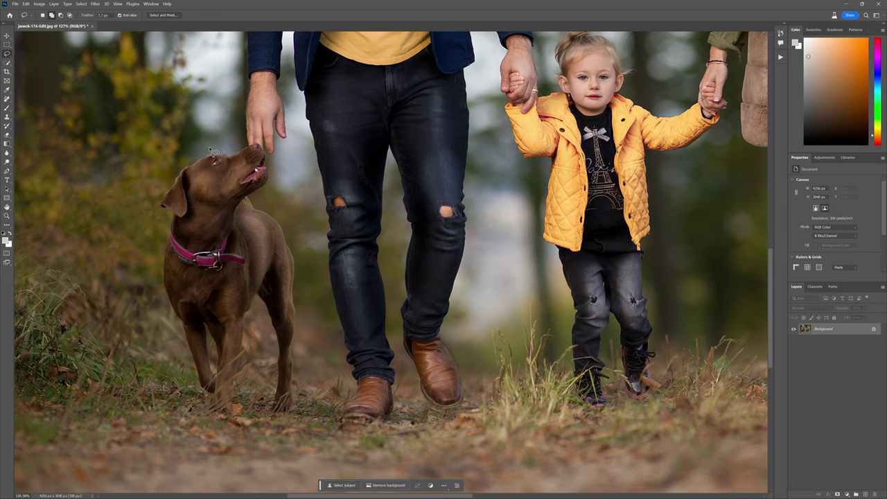
mouse_move(215, 148)
left_mouse_down()
mouse_move(178, 166)
mouse_move(159, 193)
mouse_move(165, 226)
mouse_move(161, 249)
left_mouse_up()
mouse_move(178, 337)
left_mouse_down()
mouse_move(200, 410)
mouse_move(228, 419)
mouse_move(248, 399)
mouse_move(253, 323)
mouse_move(263, 310)
mouse_move(274, 353)
mouse_move(269, 416)
mouse_move(284, 423)
mouse_move(294, 412)
mouse_move(305, 341)
mouse_move(296, 256)
mouse_move(284, 224)
mouse_move(258, 203)
mouse_move(273, 177)
mouse_move(266, 151)
mouse_move(218, 154)
left_mouse_up()
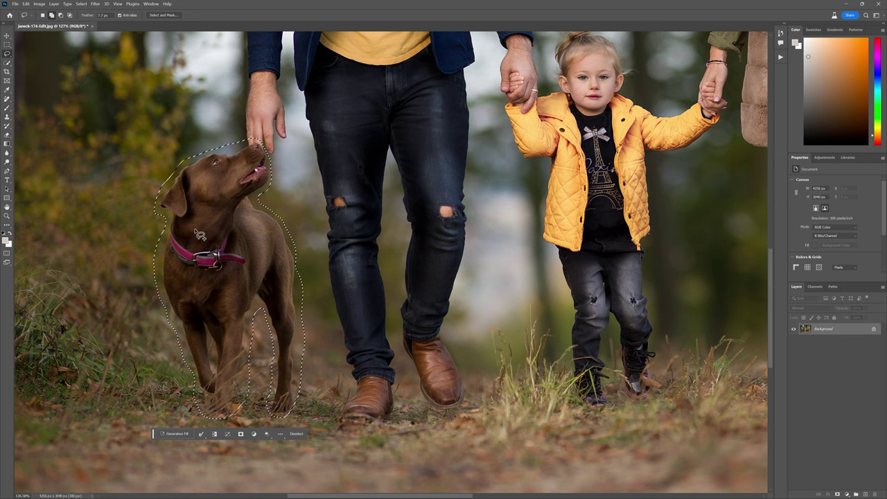
left_click(176, 434)
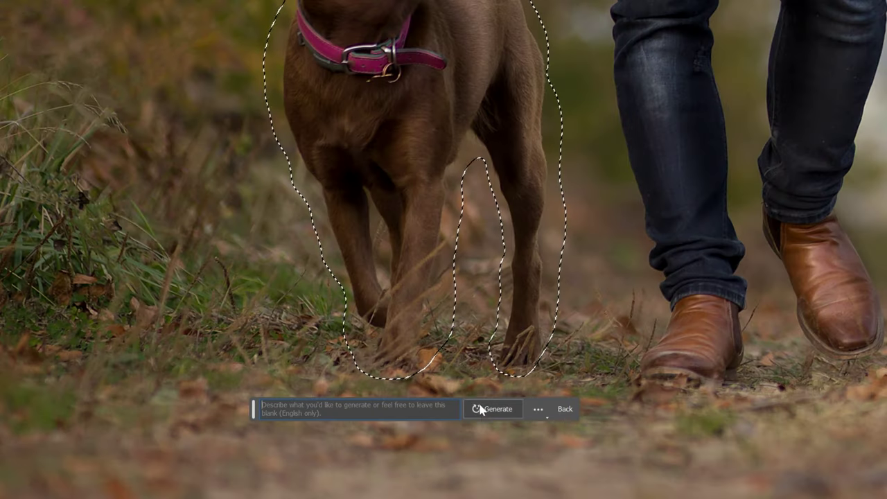
left_click(489, 412)
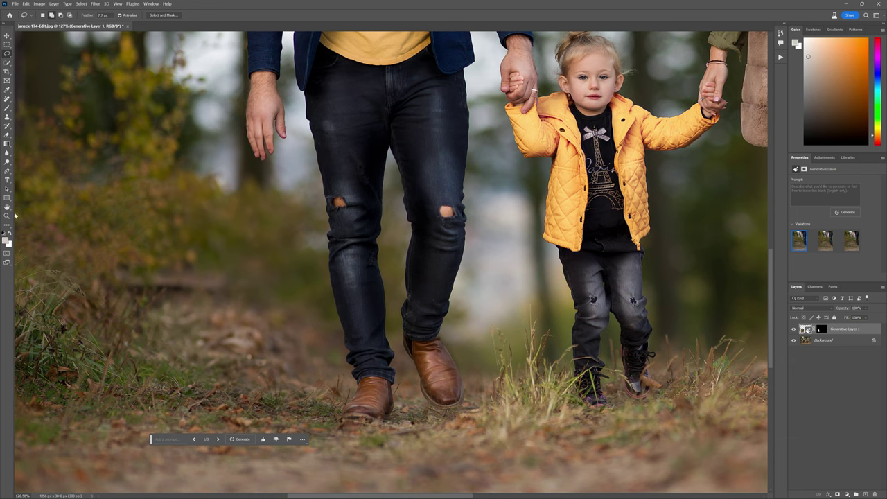
- Inspect the filled background around the man's hand and ripped jeans up close for edge quality and grain
key("z")
left_click(253, 172)
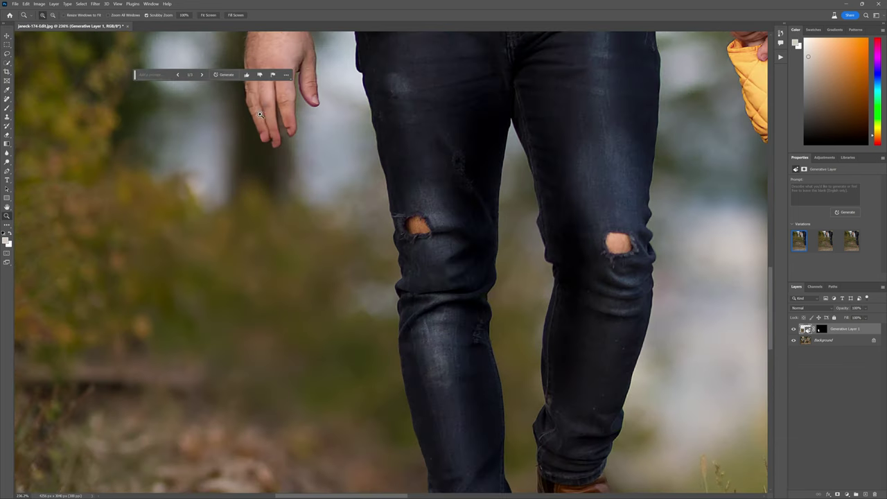
left_click_drag(267, 114, 272, 134)
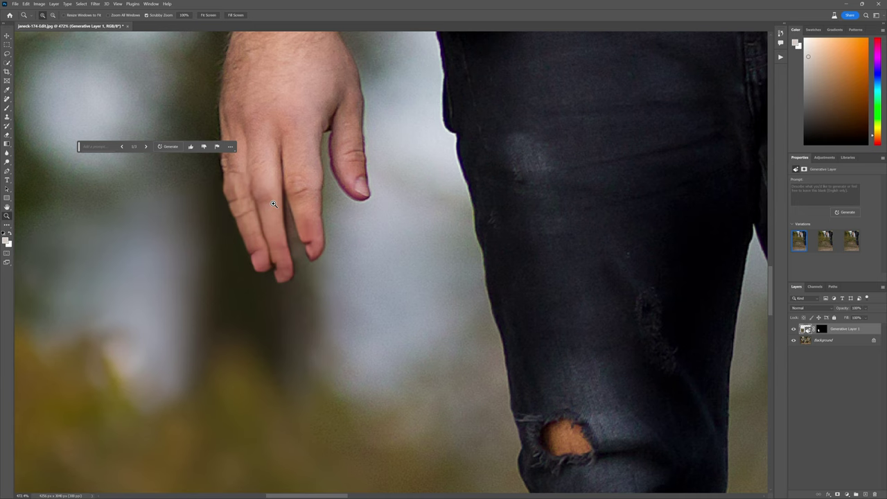
scroll(274, 204, "down", 5)
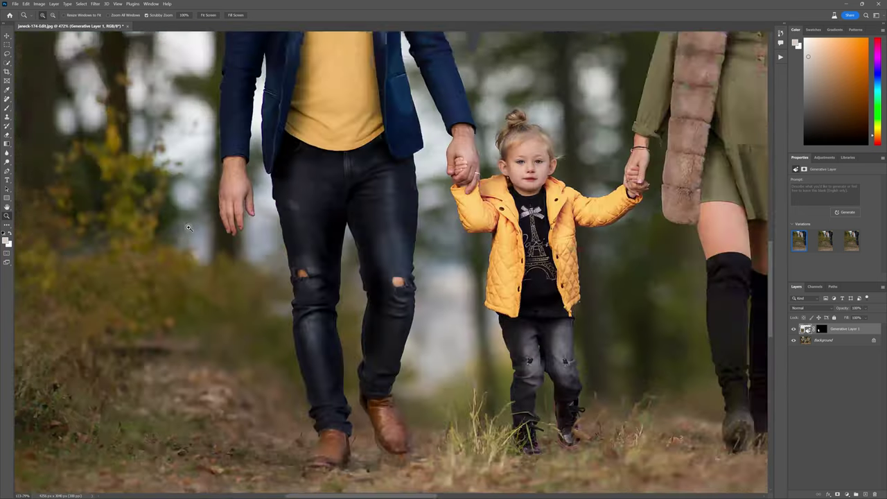
scroll(228, 205, "up", 5)
scroll(239, 222, "down", 3)
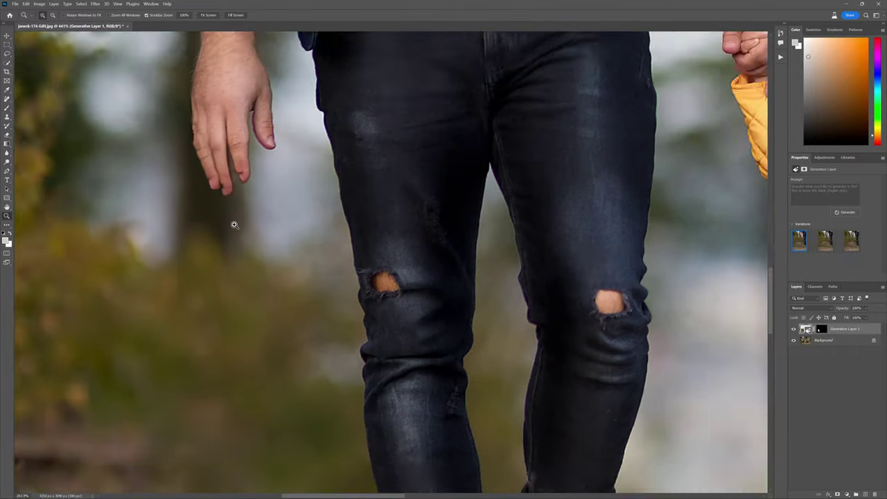
scroll(274, 289, "up", 3)
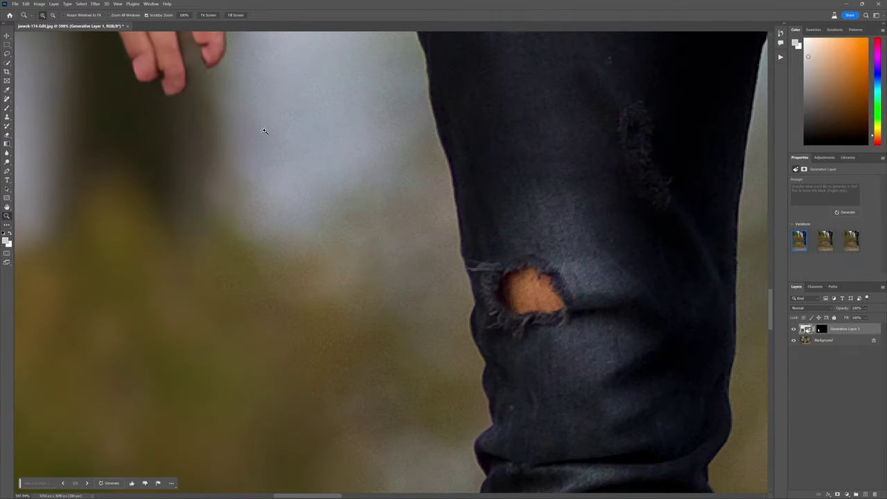
scroll(151, 287, "down", 5)
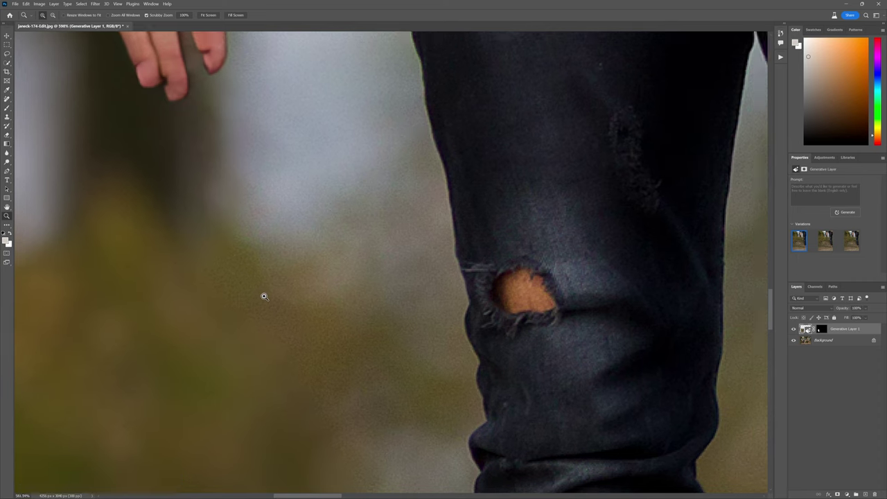
scroll(250, 387, "up", 3)
scroll(250, 387, "up", 3)
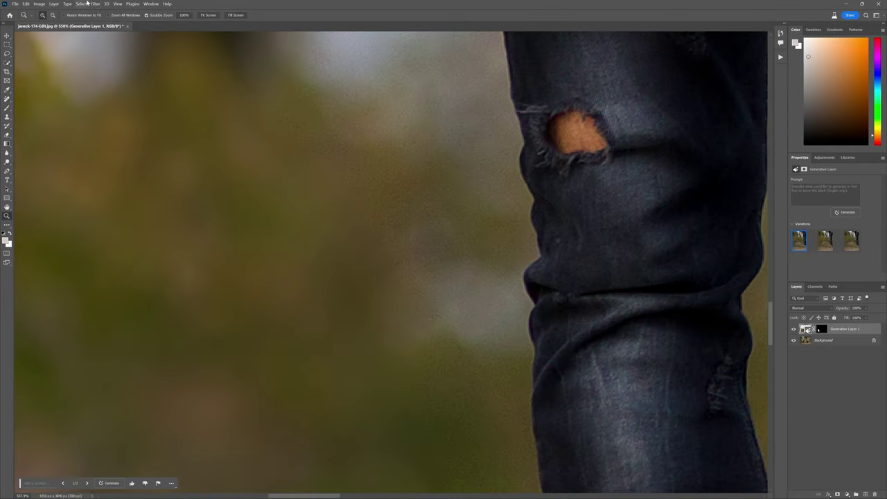
- Add Gaussian monochromatic noise of 1.33% to the generative layer that replaces the dog
left_click(95, 4)
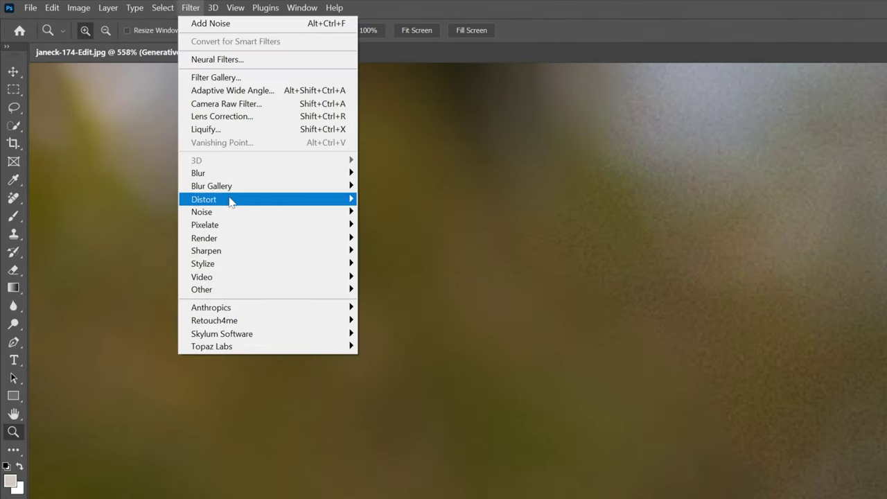
mouse_move(291, 211)
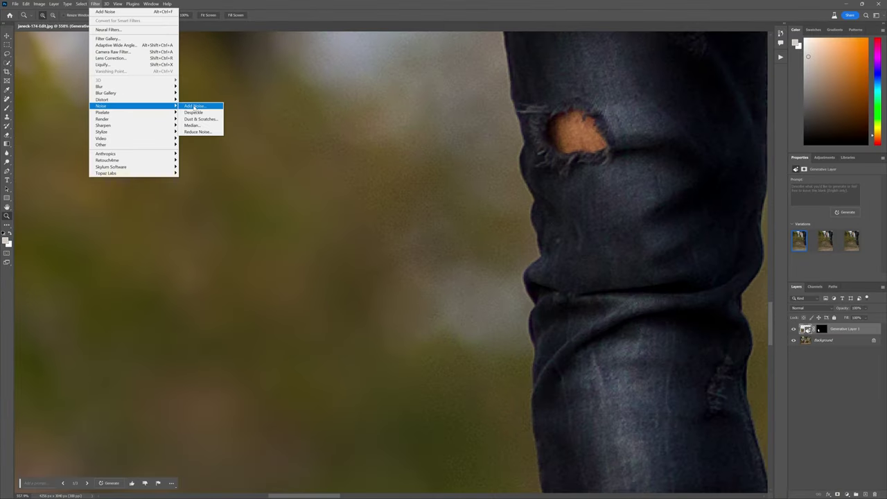
left_click(193, 106)
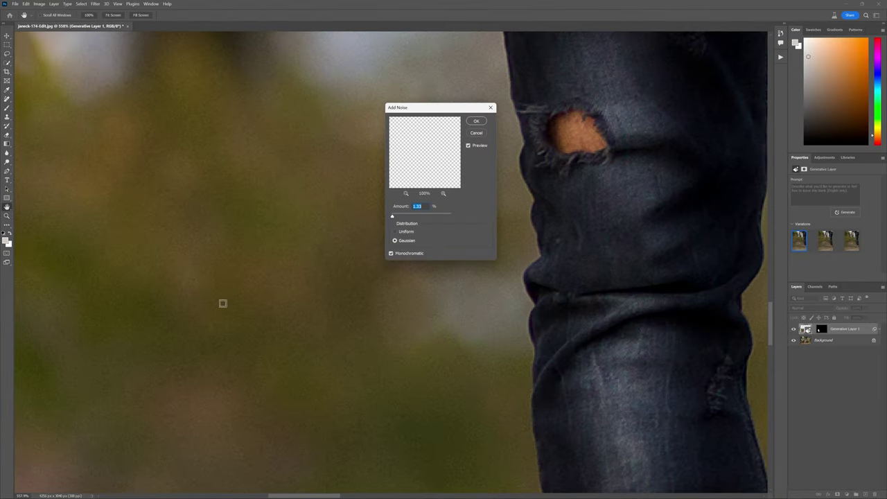
left_click(475, 122)
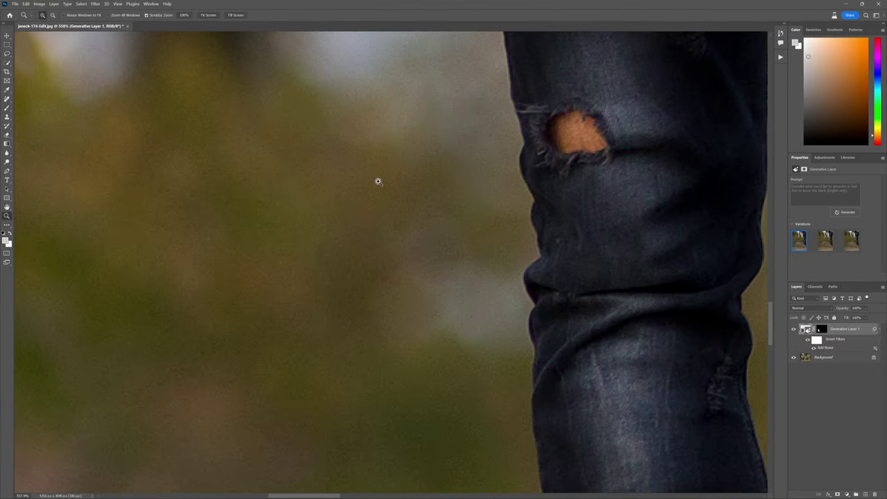
- Hide the smart filter on the generative layer and compare the filled background's grain with its surroundings
key("z")
left_click_drag(378, 182, 340, 225)
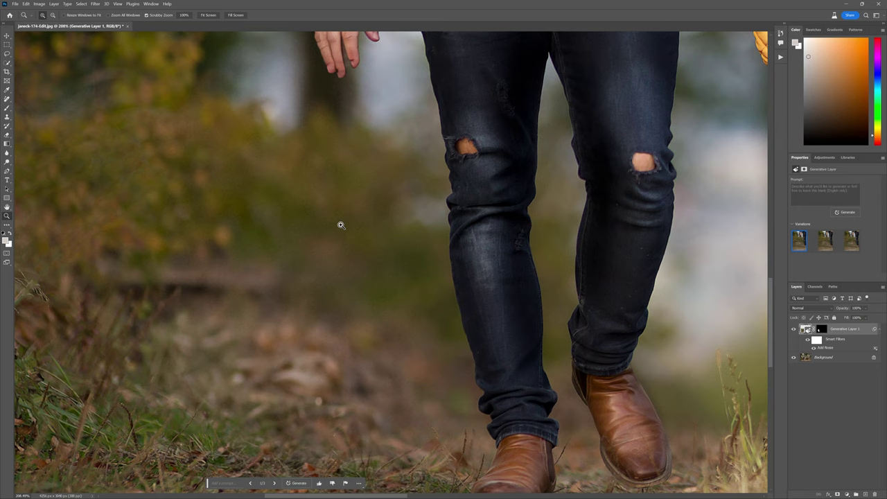
left_click(796, 340)
left_click(369, 143)
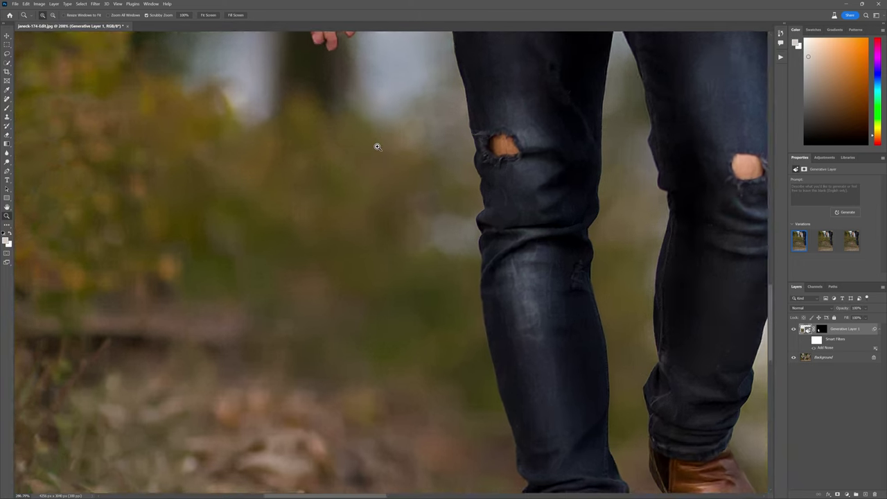
left_click(378, 145)
left_click(370, 254)
mouse_move(365, 289)
left_mouse_down()
mouse_move(391, 281)
mouse_move(372, 278)
left_mouse_up()
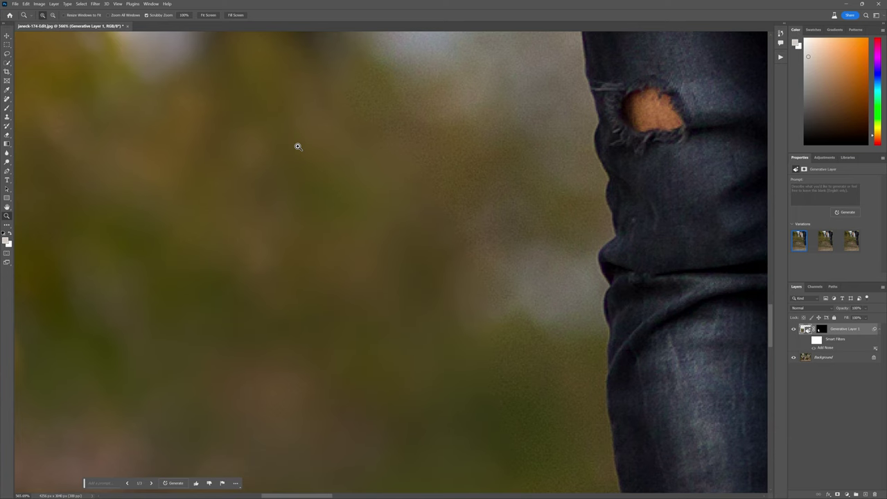
- Examine the blurred fill beside the man's jeans at several magnifications, with the noise filter hidden and shown
scroll(289, 174, "down", 5)
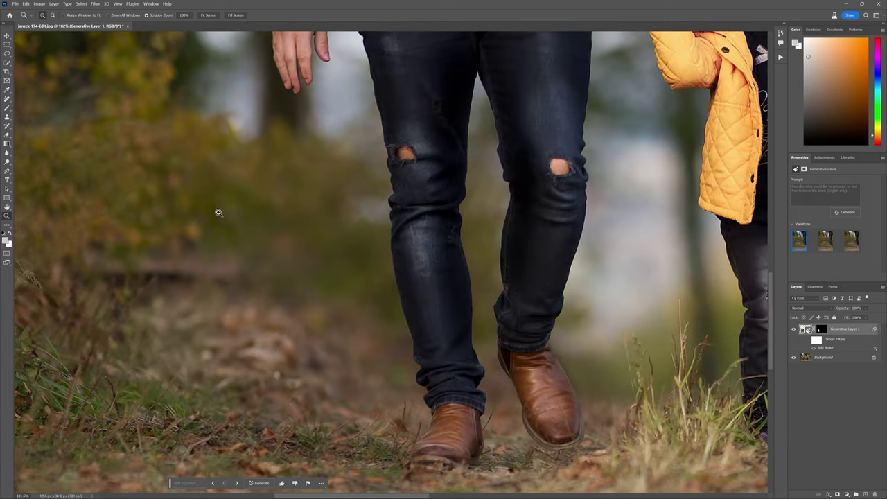
scroll(260, 206, "up", 5)
scroll(283, 180, "down", 5)
scroll(368, 195, "up", 5)
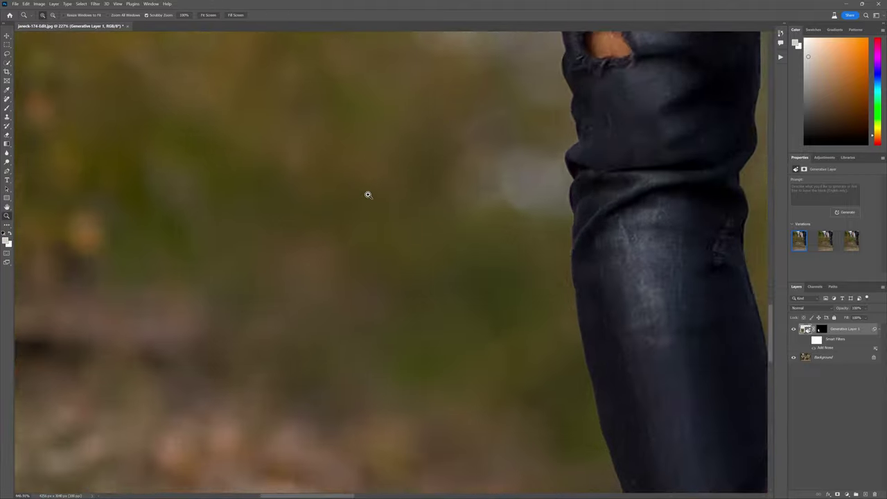
scroll(369, 195, "up", 3)
scroll(392, 212, "up", 4)
scroll(403, 210, "down", 2)
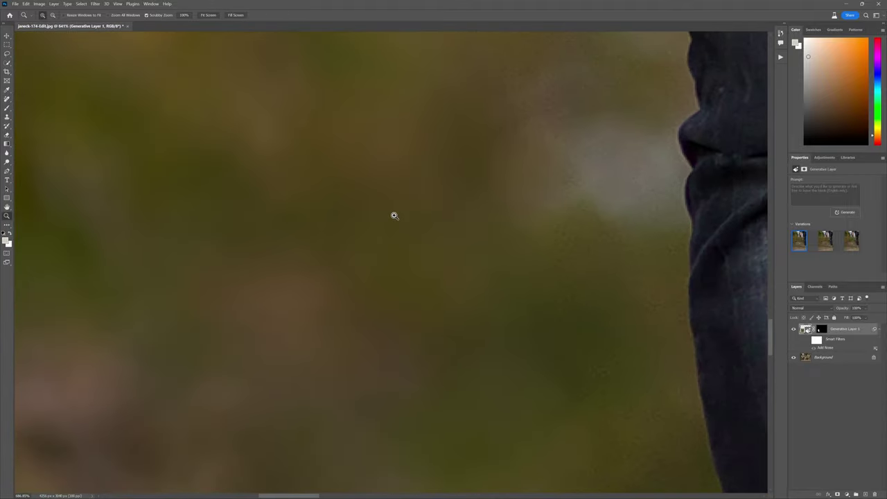
scroll(394, 215, "up", 2)
scroll(388, 217, "down", 3)
scroll(389, 217, "up", 1)
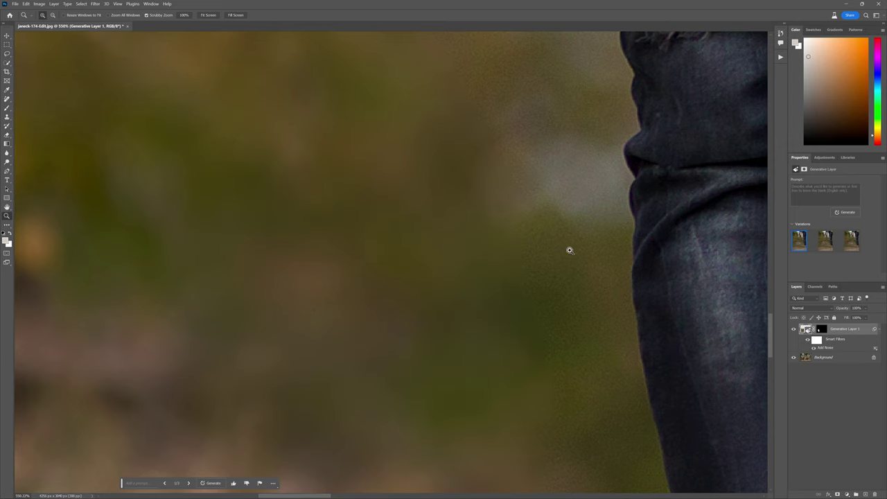
- Review the dog-free family photo as a whole, and delete the generative layer to bring the dog back
left_click_drag(443, 187, 423, 241)
left_click_drag(362, 100, 291, 118)
mouse_move(555, 203)
left_mouse_down()
mouse_move(501, 201)
mouse_move(555, 203)
left_mouse_up()
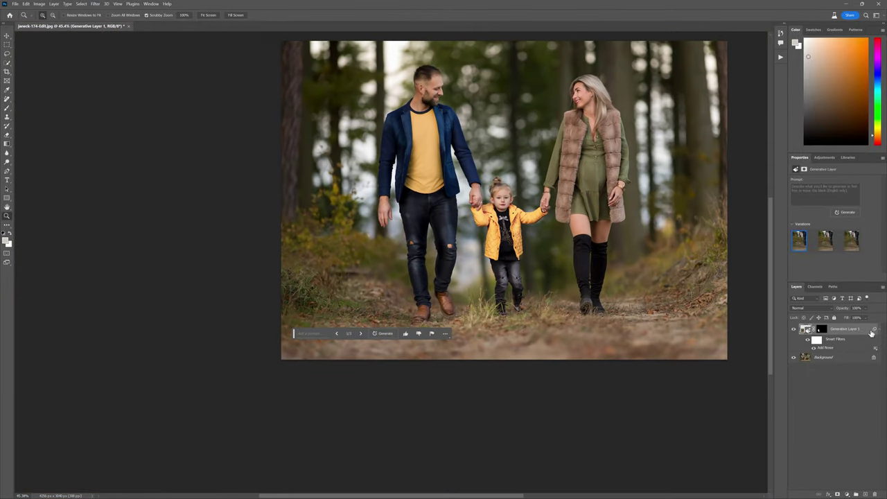
key("Delete")
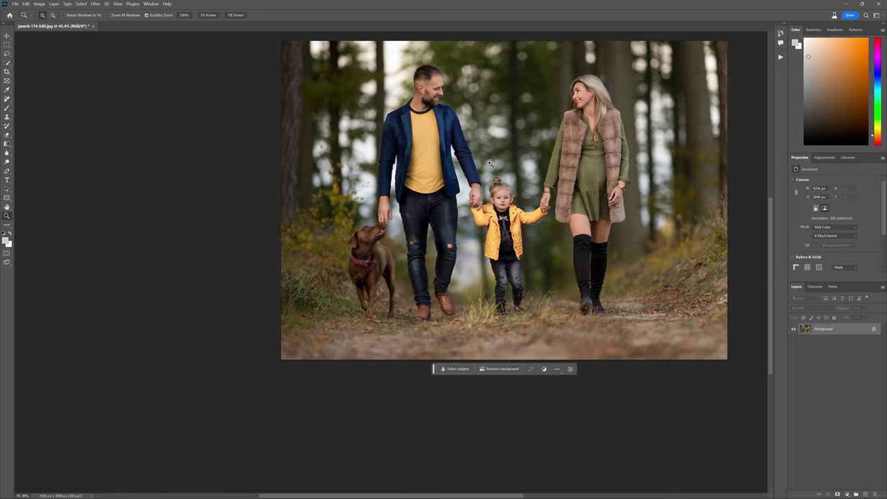
- Lasso the rips on both knees of the man's jeans and run Generative Fill with an empty prompt
left_click(522, 187, "alt")
left_click_drag(578, 180, 599, 179)
left_click_drag(401, 246, 414, 246)
left_click(414, 246)
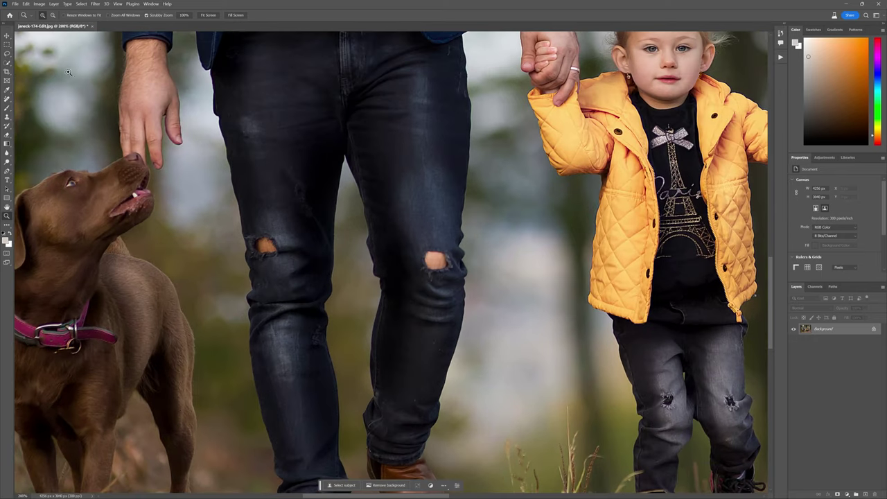
left_click(7, 53)
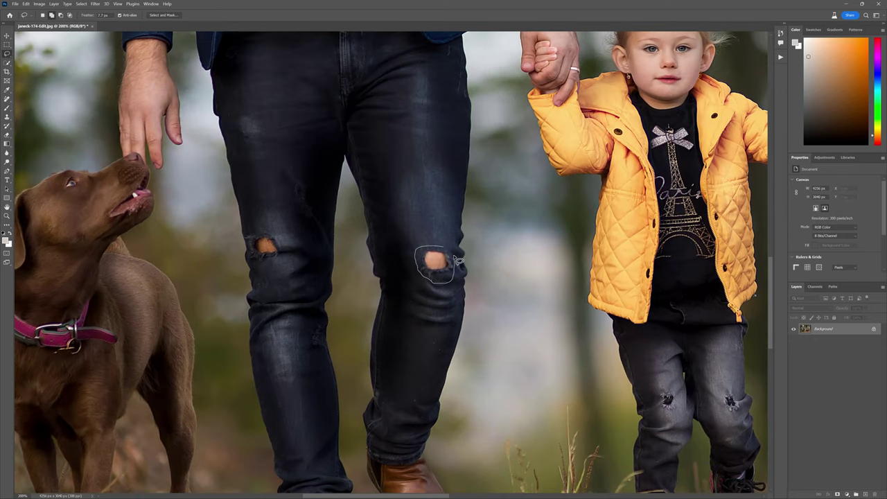
left_click_drag(458, 260, 454, 257)
left_click_drag(268, 272, 281, 235)
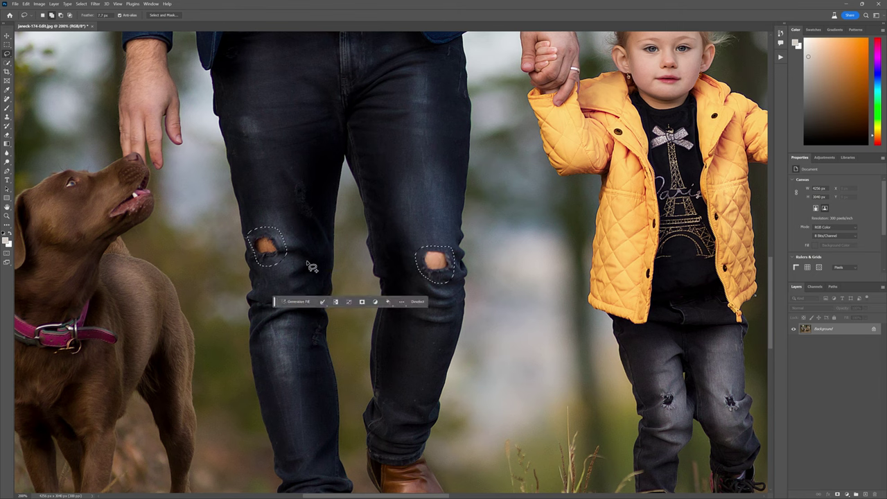
left_click(298, 302)
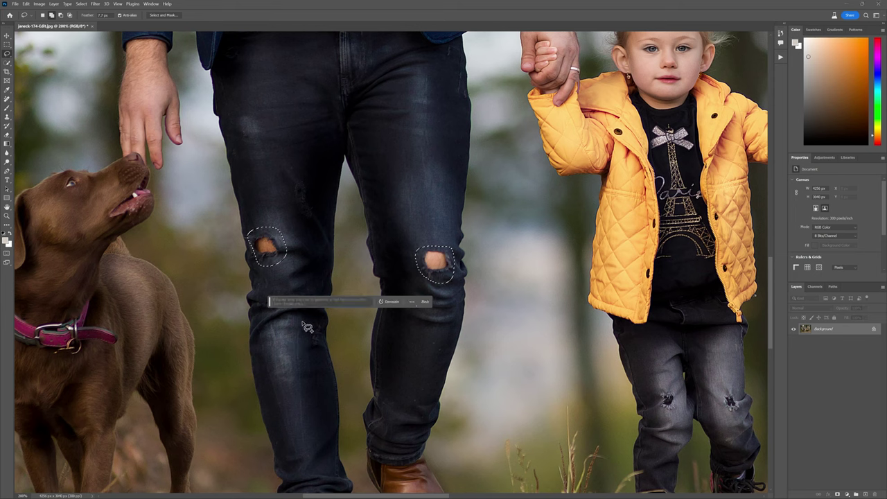
left_click(386, 303)
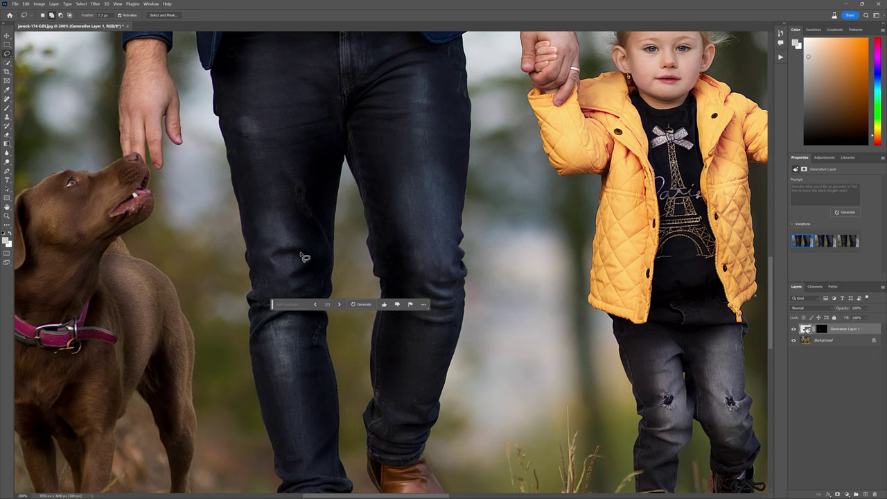
- Compare the three repaired-knee variations up close, and delete their generative layer
key("z")
mouse_move(422, 268)
left_mouse_down()
mouse_move(440, 257)
mouse_move(432, 259)
left_mouse_up()
left_click(824, 242)
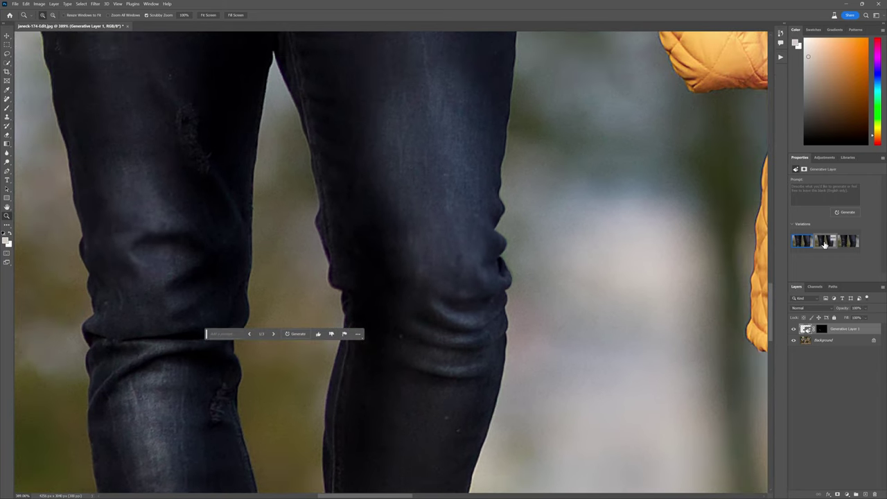
left_click(842, 243)
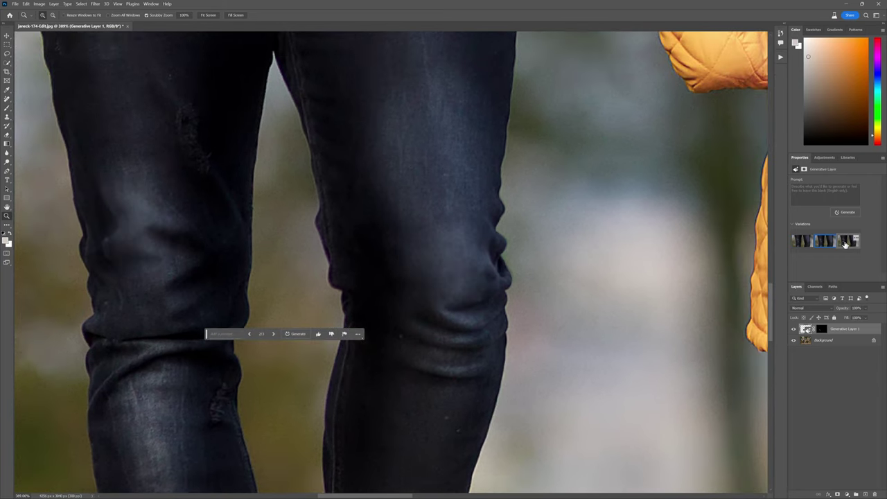
left_click(802, 241)
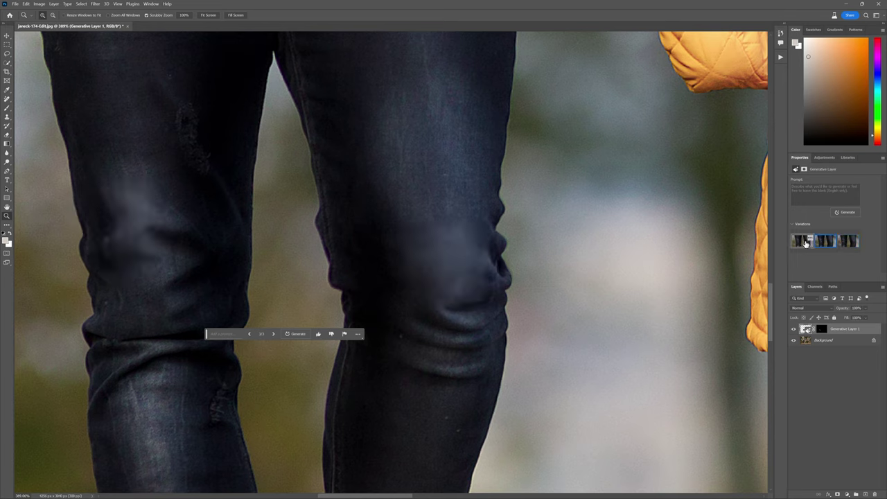
key("Delete")
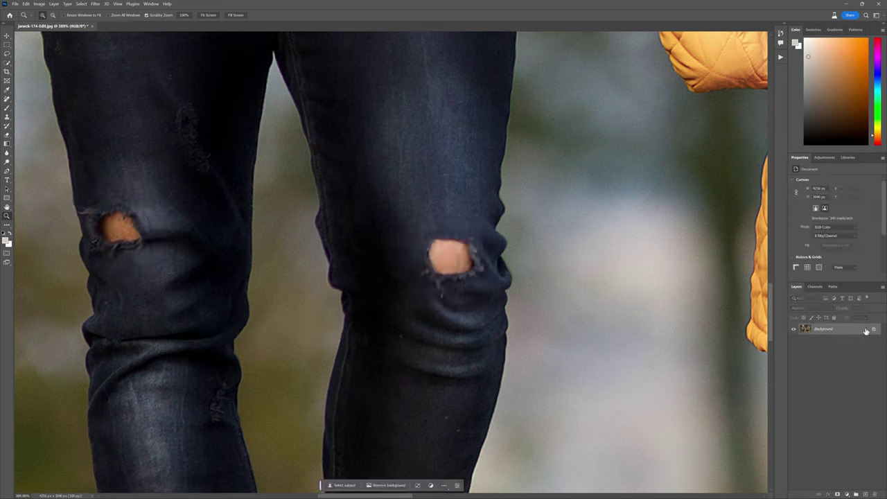
- Paint over the rips on both knees of the man's jeans with the Remove tool
left_click(7, 100)
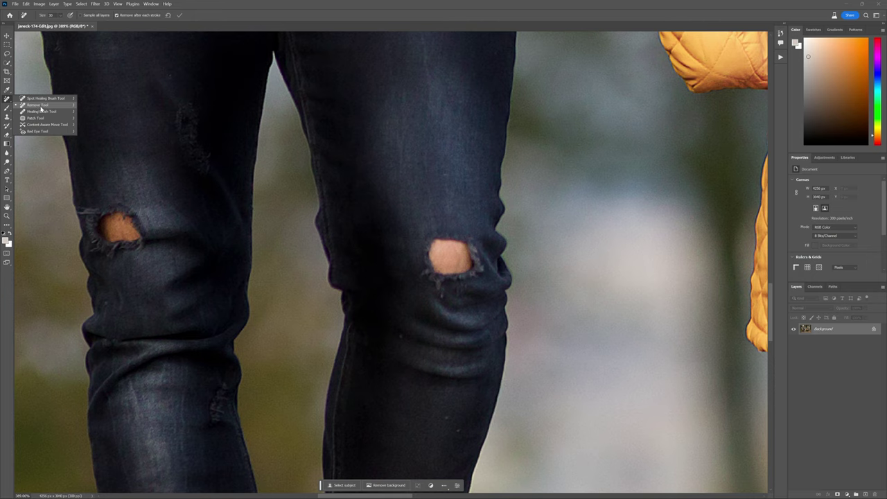
left_click(41, 106)
mouse_move(131, 208)
left_mouse_down()
mouse_move(94, 210)
mouse_move(98, 246)
mouse_move(129, 227)
mouse_move(112, 222)
mouse_move(135, 242)
left_mouse_up()
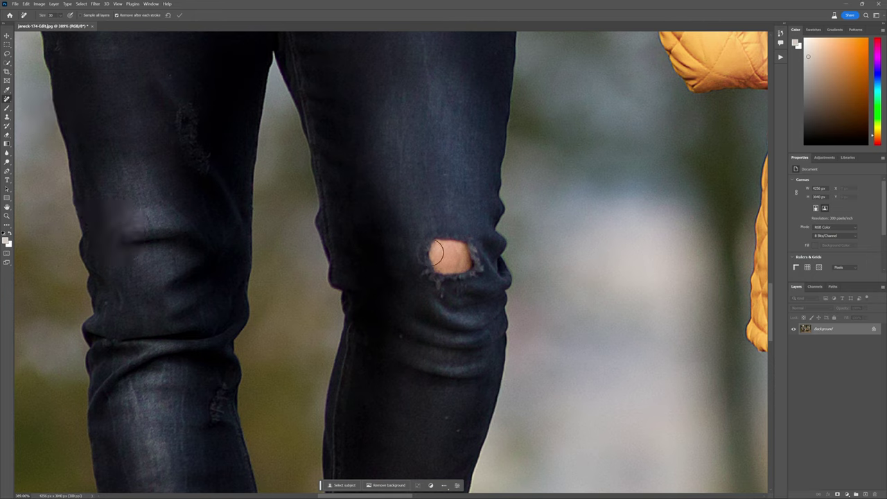
mouse_move(454, 244)
left_mouse_down()
mouse_move(432, 240)
mouse_move(456, 270)
mouse_move(454, 247)
mouse_move(428, 271)
mouse_move(416, 252)
mouse_move(382, 240)
mouse_move(404, 236)
left_mouse_up()
key("z")
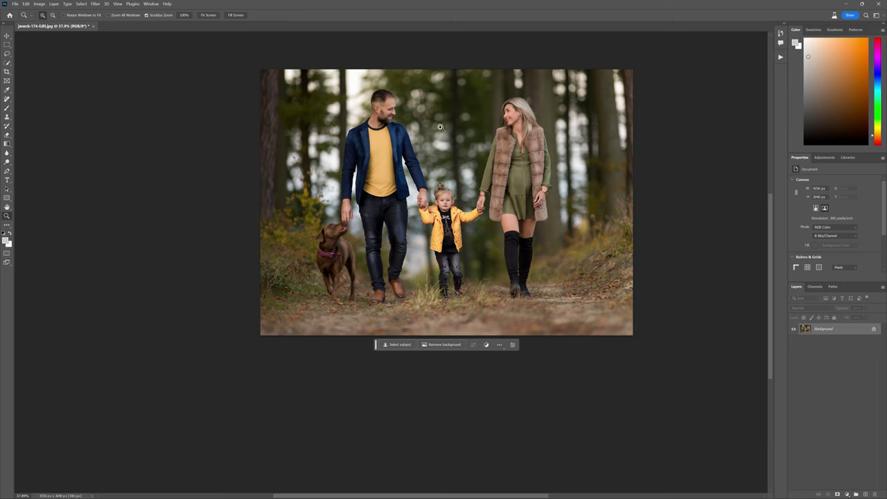
left_click(434, 211, "alt")
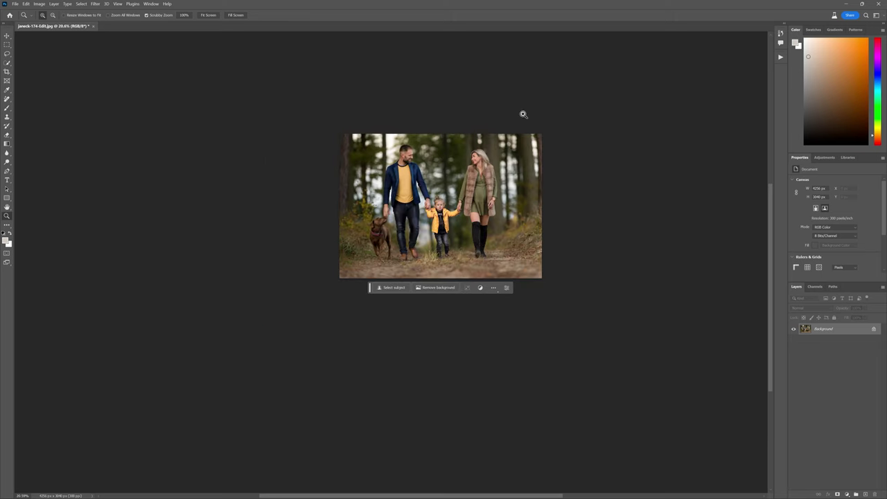
- Frame the family in a portrait 2:3 crop that extends the canvas far above and slightly below the photo
left_click_drag(505, 154, 454, 179)
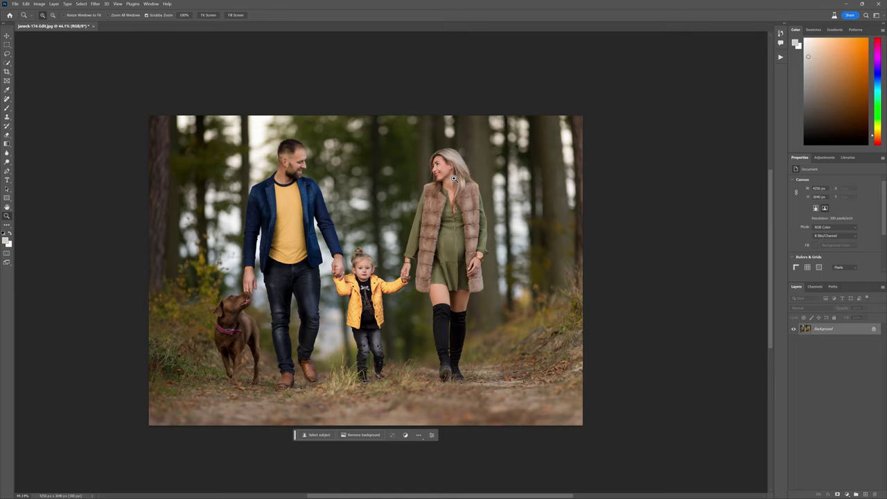
left_click_drag(391, 229, 375, 225)
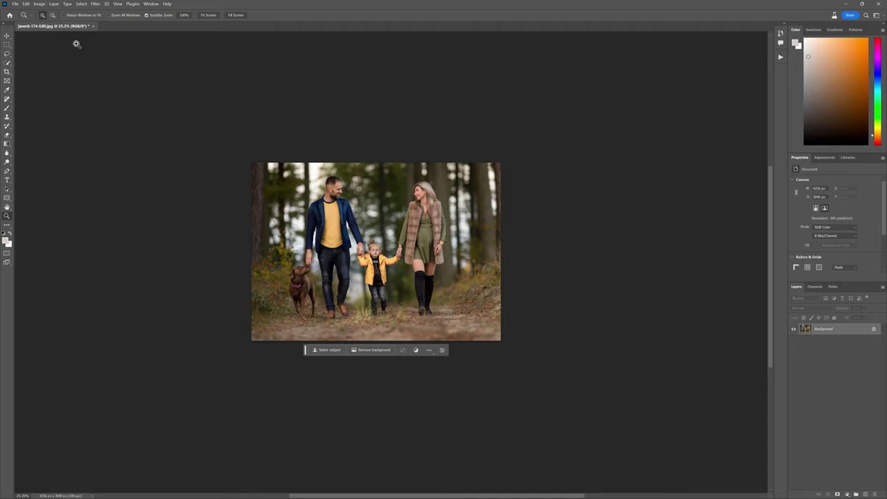
left_click(7, 72)
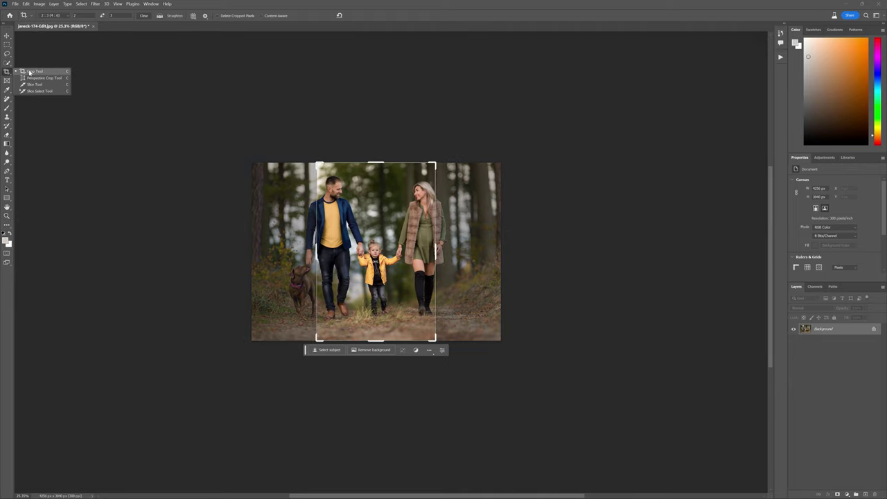
left_click(30, 72)
left_click_drag(376, 161, 405, 103)
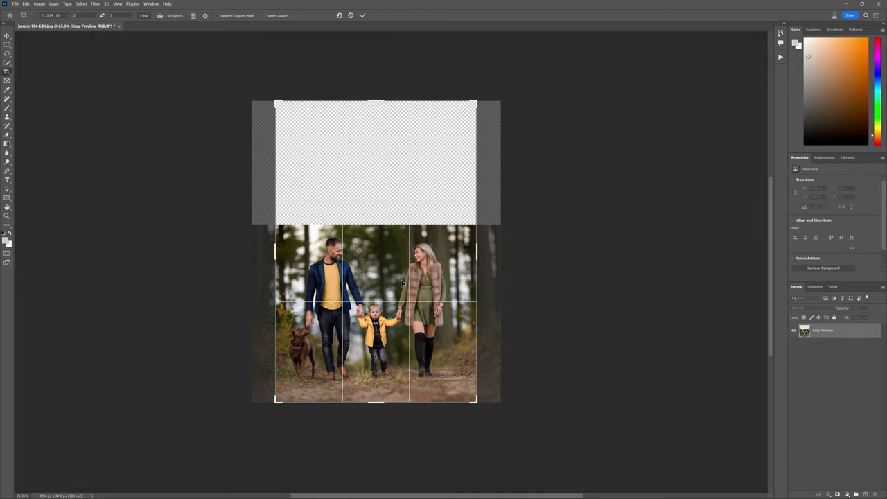
left_click_drag(369, 405, 376, 409)
left_click_drag(401, 289, 407, 286)
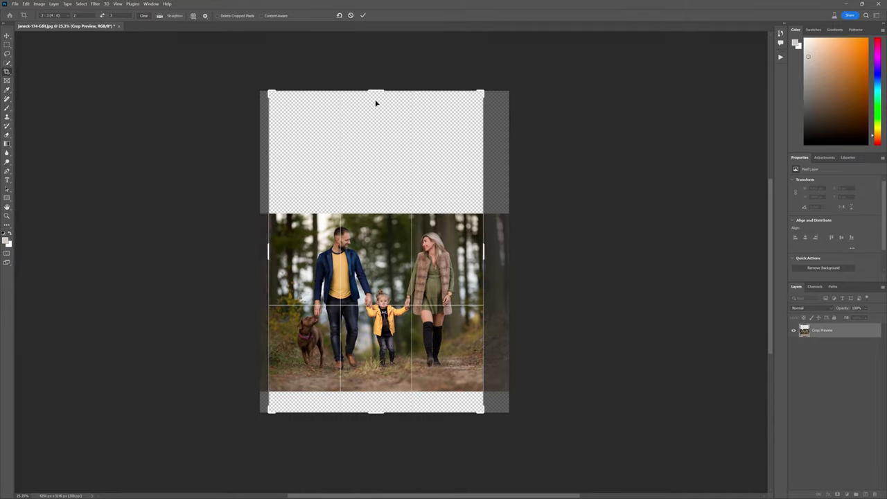
left_click_drag(376, 91, 360, 91)
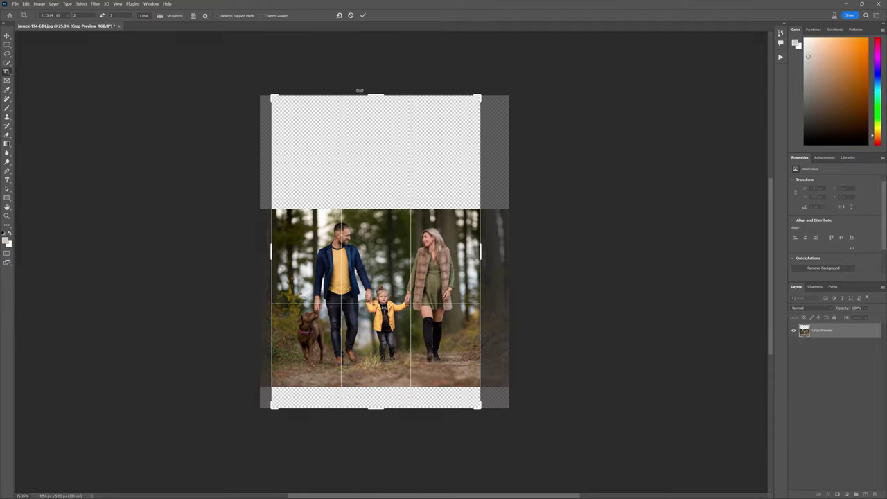
- Change the crop ratio to 5:7 and apply the crop
left_click(66, 16)
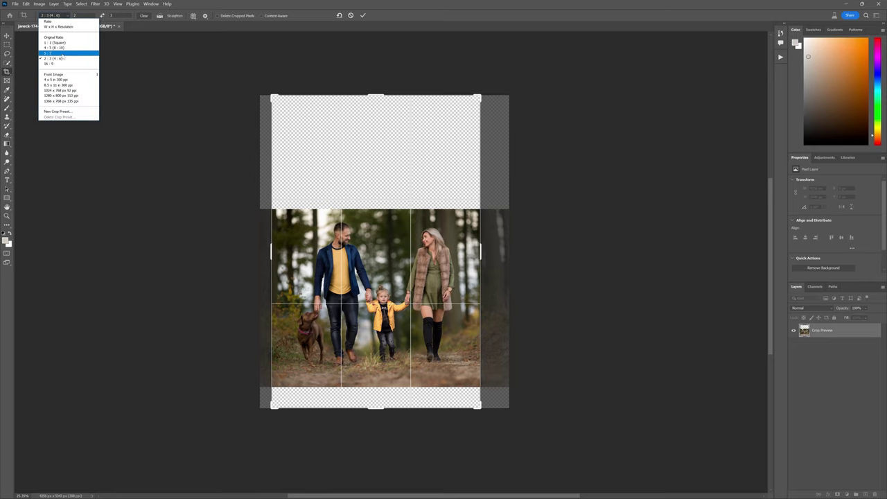
left_click(64, 53)
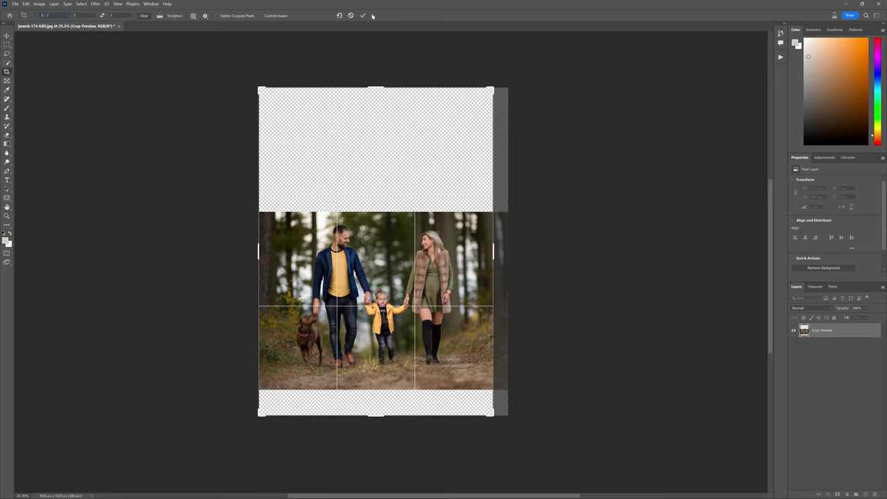
left_click(364, 15)
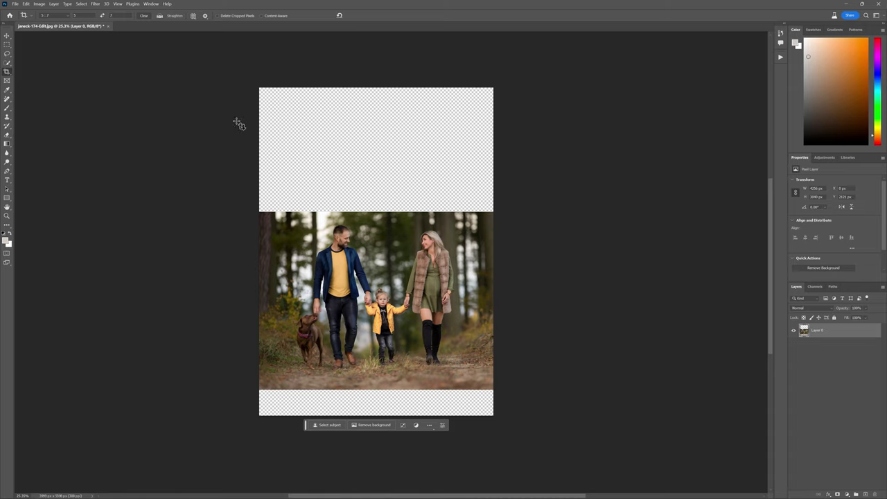
- Select the empty canvas above the photo with the Rectangular Marquee, slightly overlapping the trees, and run Generative Fill without a prompt
left_click(7, 45)
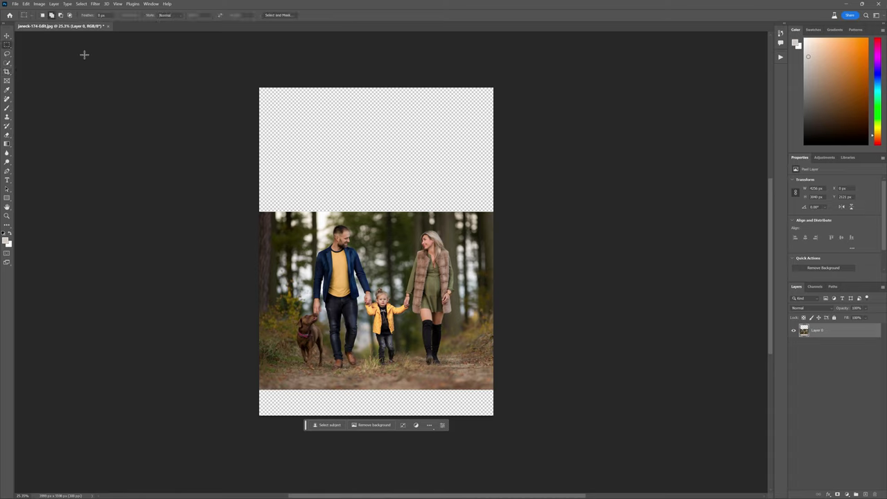
right_click(7, 45)
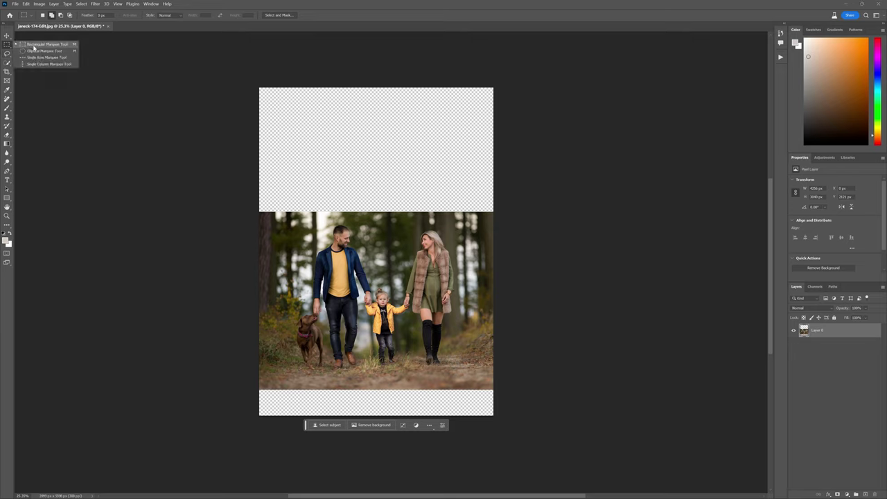
left_click(57, 45)
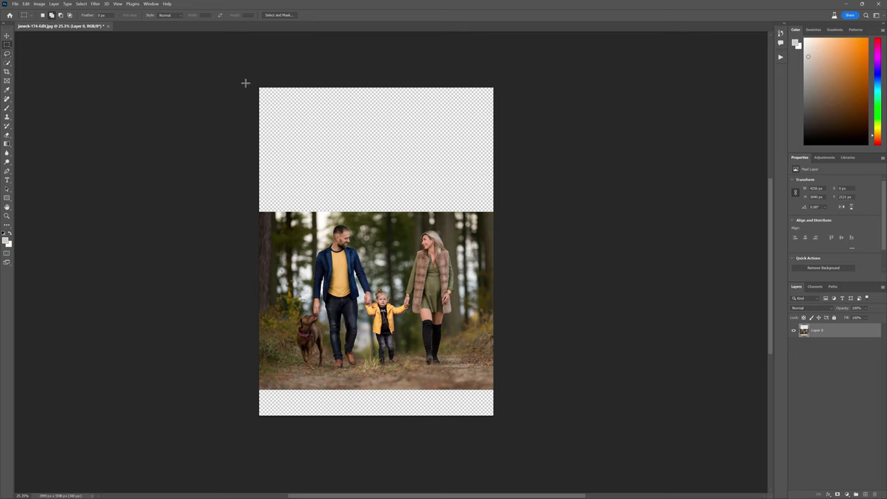
left_click_drag(246, 84, 500, 215)
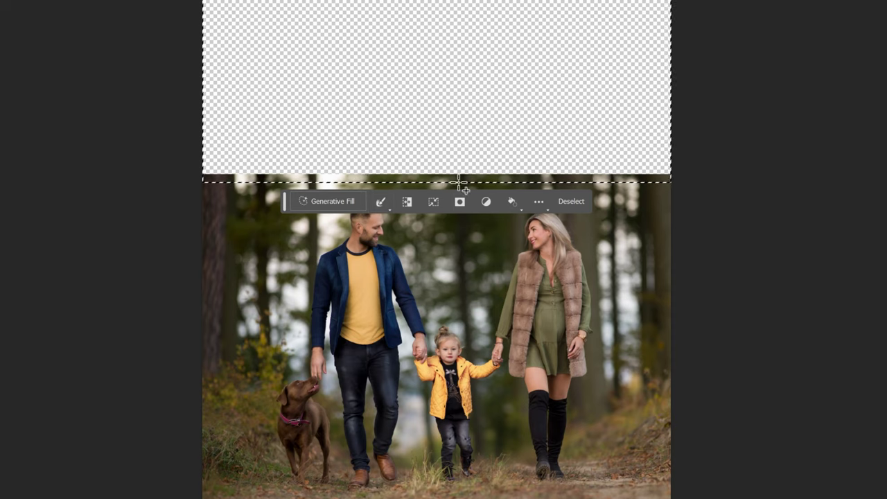
left_click(330, 202)
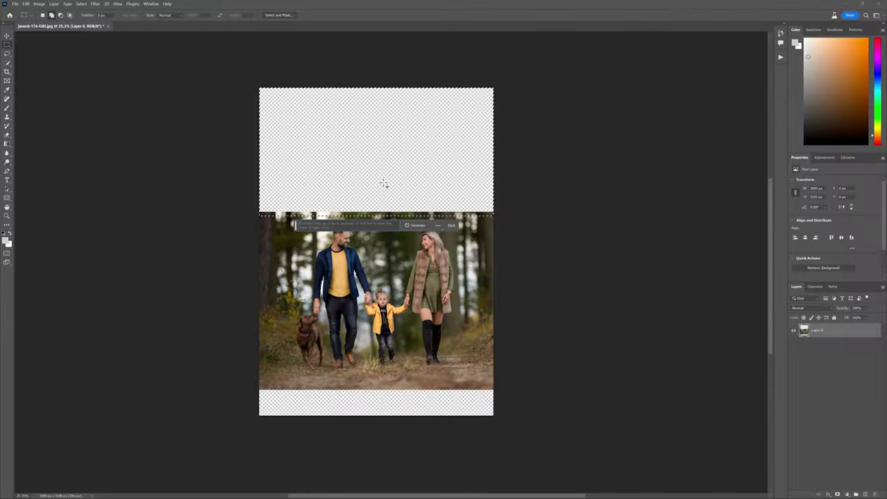
left_click(513, 201)
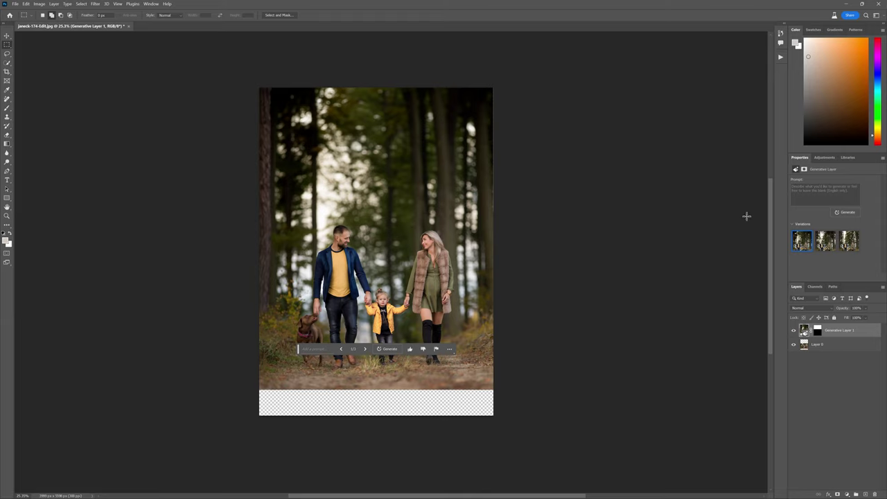
- Compare the third and second forest variations, and generate another set of variations for the upper area
left_click(850, 244)
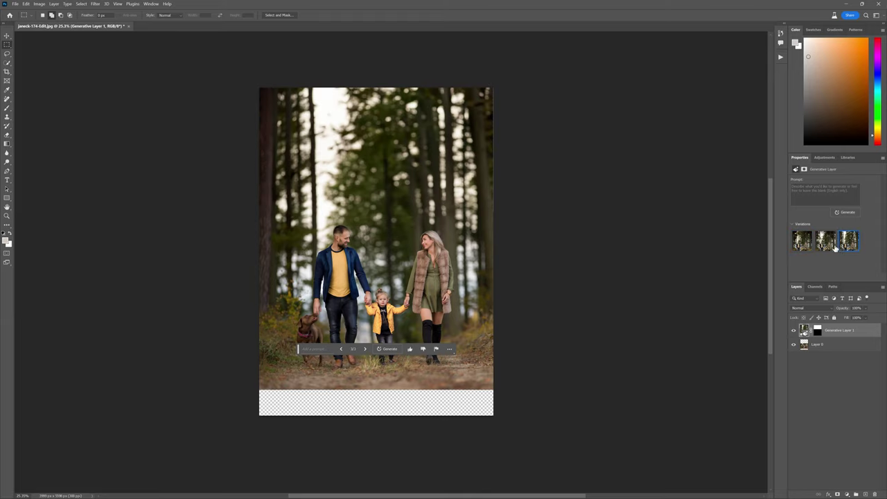
left_click(830, 246)
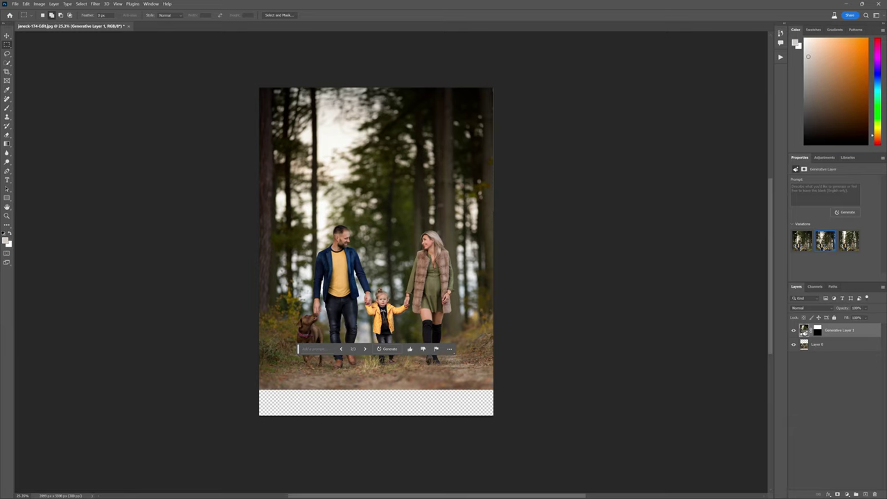
left_click(846, 212)
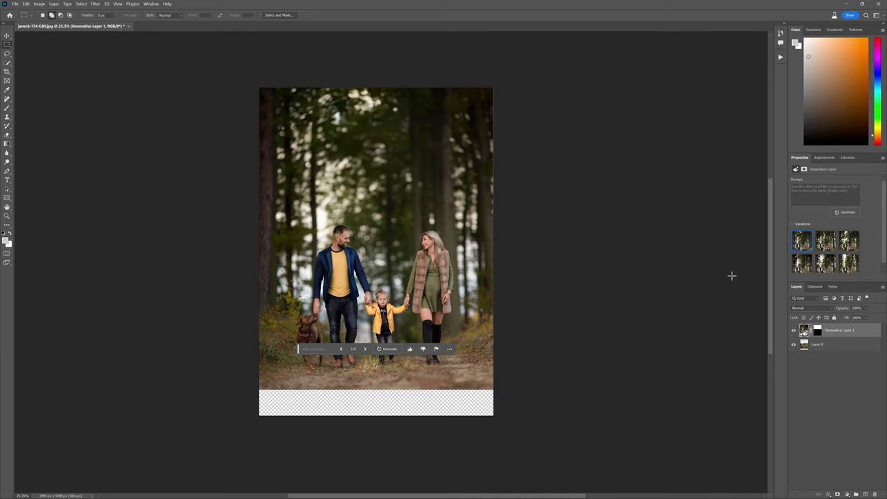
- Check the grain at the seam above the woman's head, and apply Add Noise at 1.33%, Gaussian and Monochromatic, to the generative layer
left_click(10, 216)
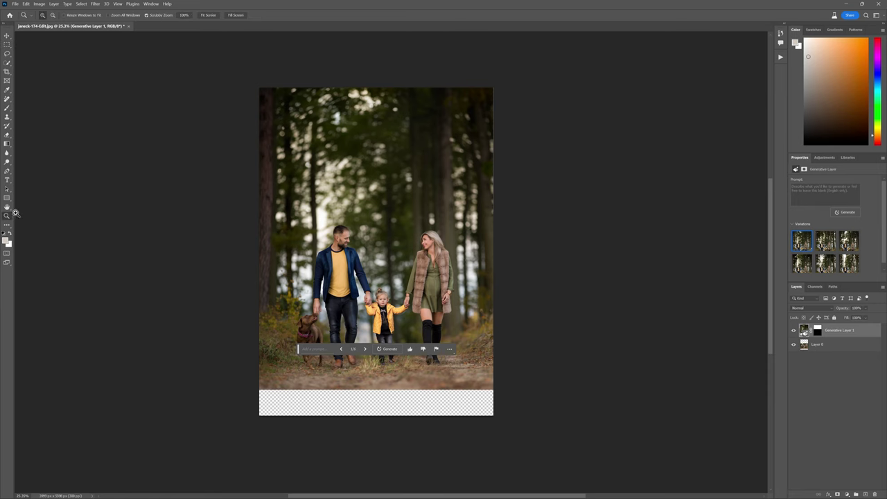
left_click_drag(414, 206, 446, 201)
left_click_drag(558, 235, 521, 255)
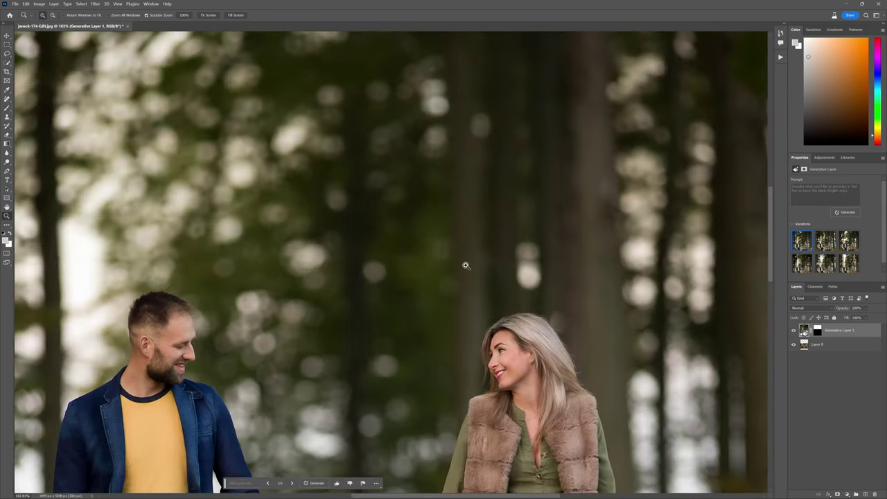
left_click_drag(624, 269, 458, 257)
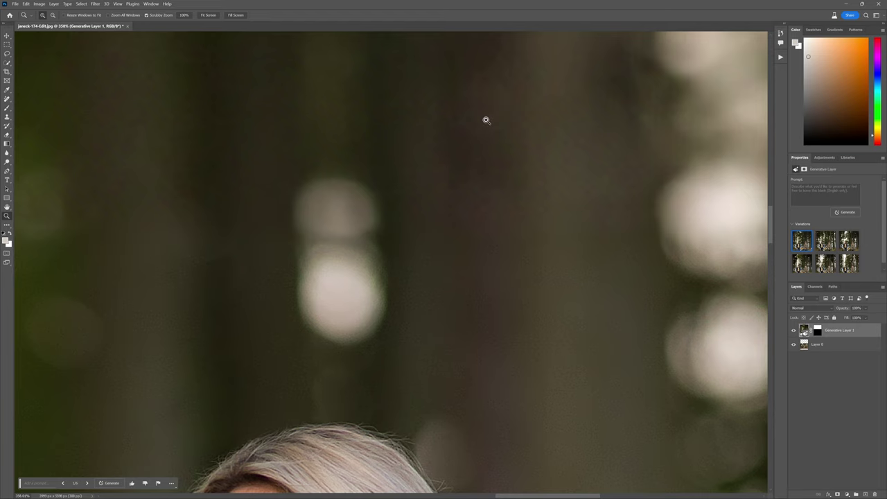
left_click(96, 4)
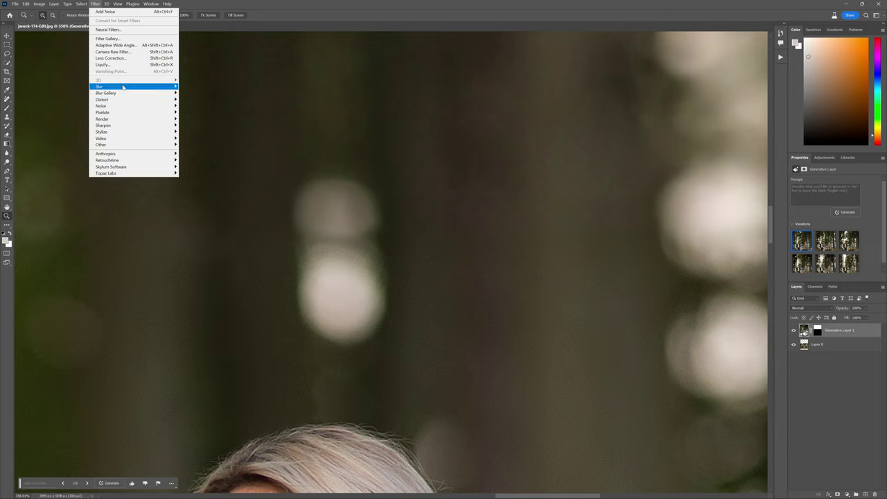
mouse_move(139, 105)
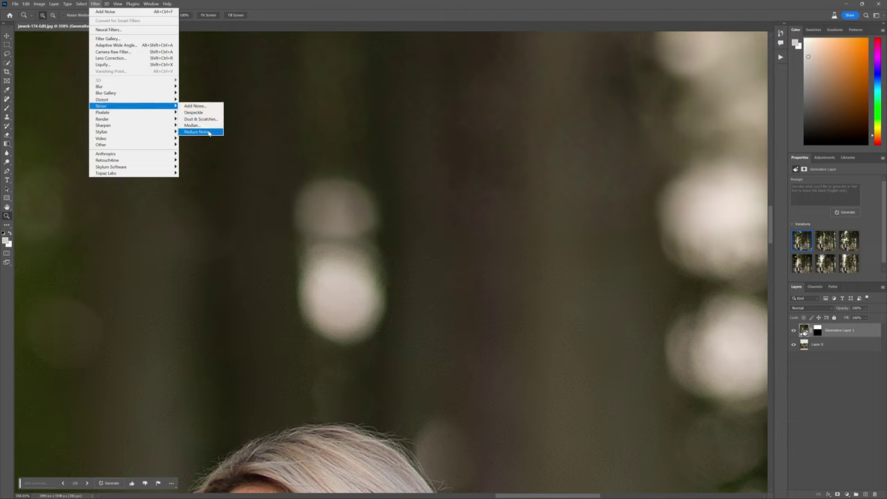
left_click(207, 106)
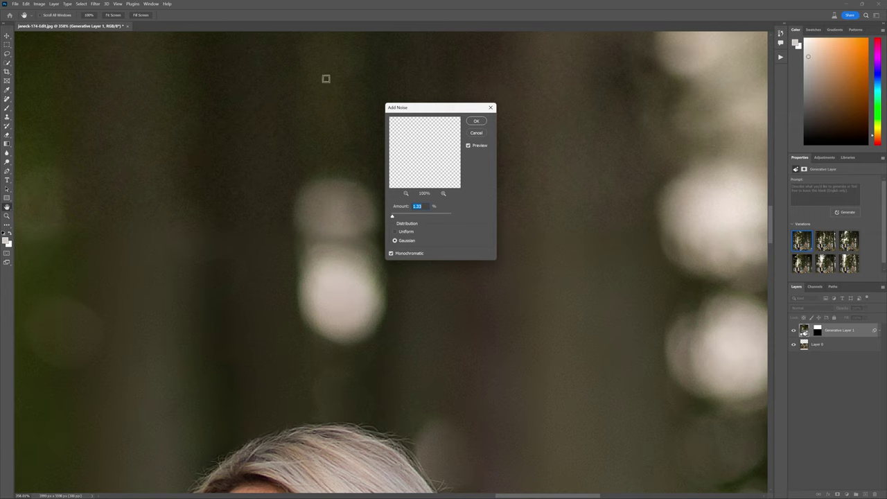
left_click(475, 121)
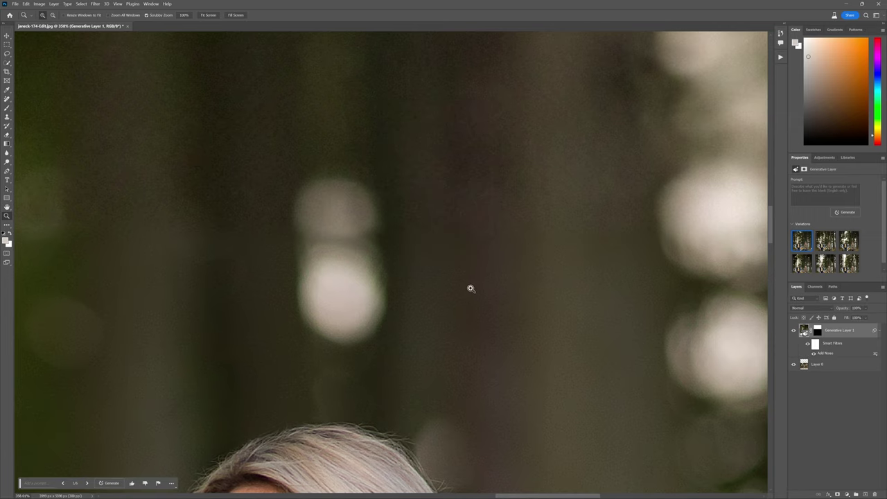
- Switch the upper forest extension to the third variation, and inspect its transition into the original photo above the woman's head
left_click_drag(463, 290, 416, 288)
left_click_drag(125, 238, 143, 229)
left_click_drag(220, 269, 422, 206)
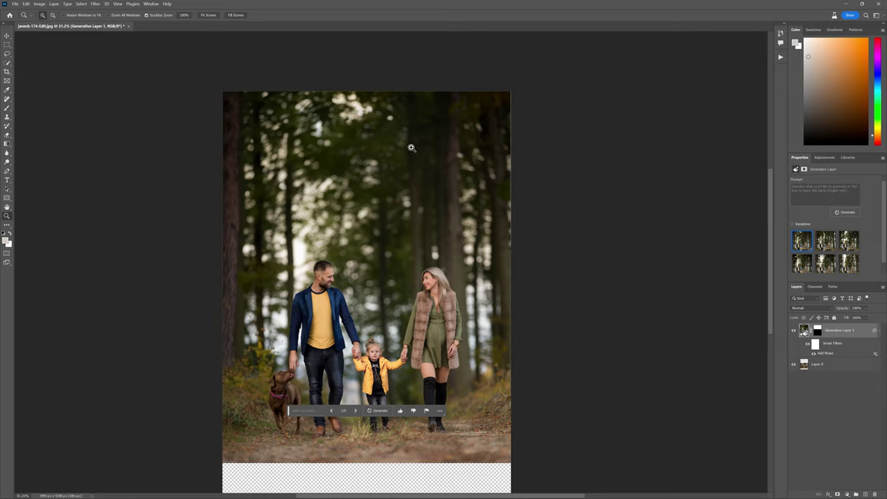
left_click(826, 242)
left_click(850, 242)
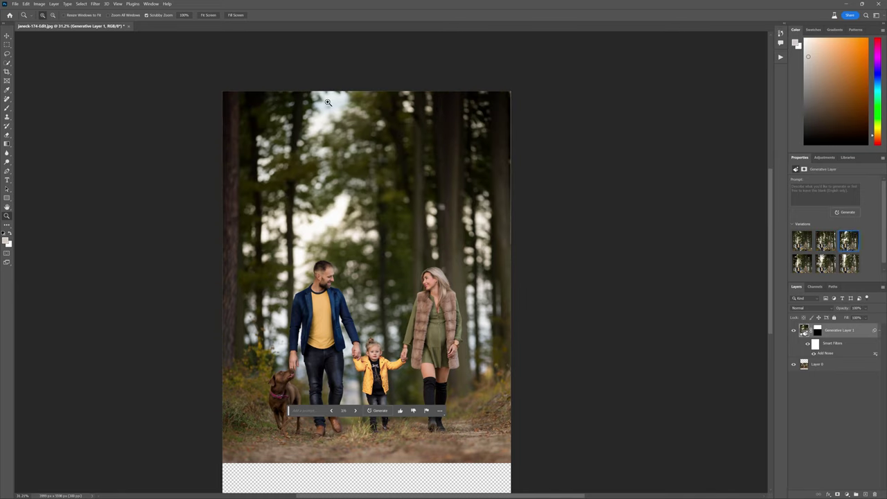
left_click_drag(319, 224, 389, 200)
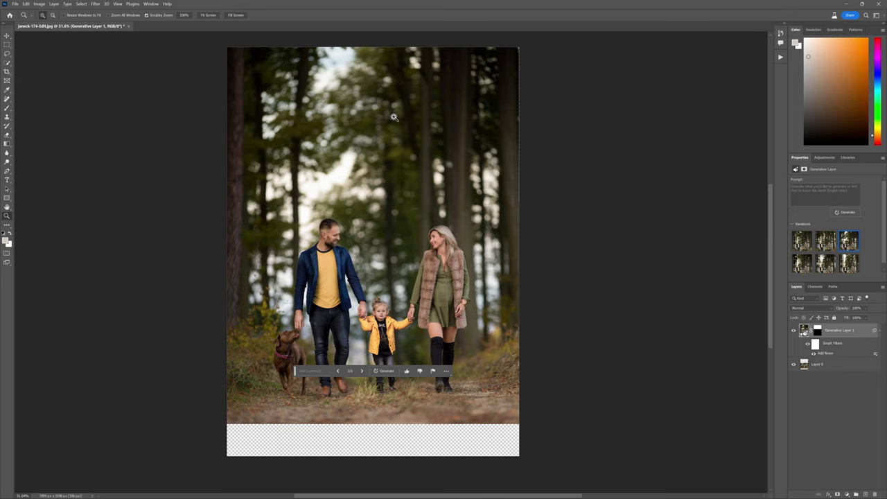
left_click_drag(469, 197, 490, 200)
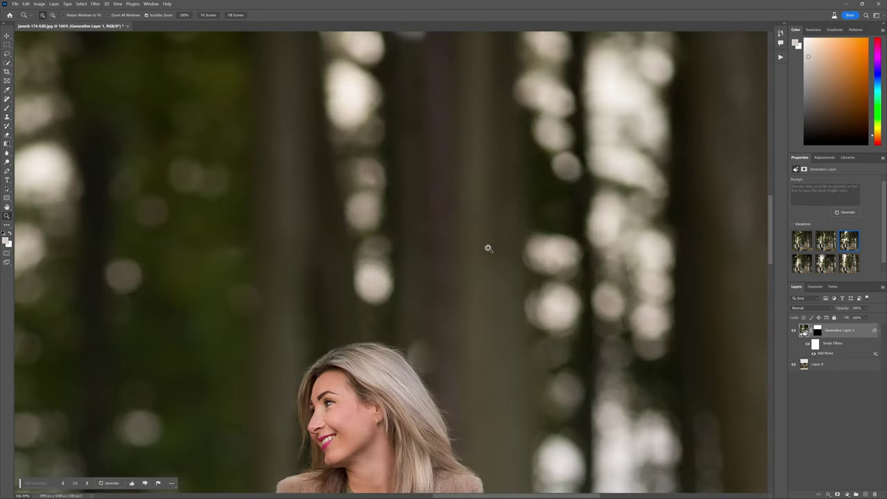
left_click_drag(446, 271, 492, 264)
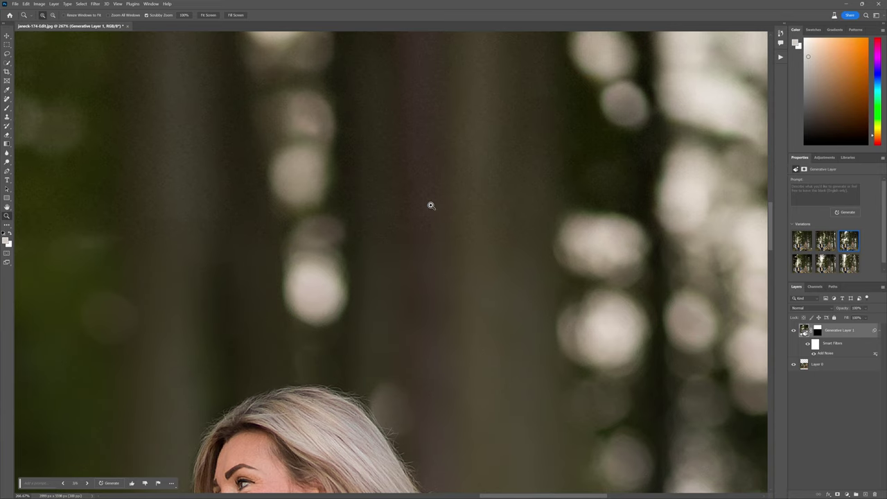
- Select the empty strip below the photo with a slight overlap onto the path, and run Generative Fill without a prompt
left_click_drag(446, 115, 164, 125)
left_click_drag(109, 100, 199, 207)
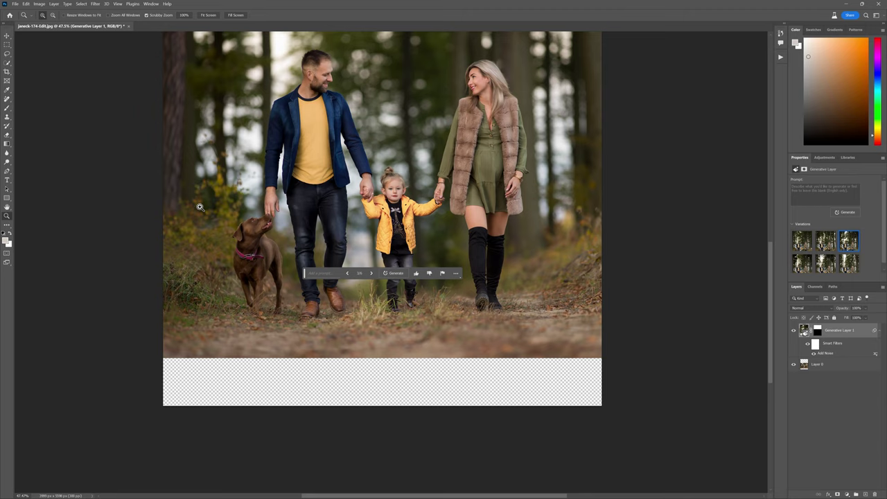
right_click(163, 354)
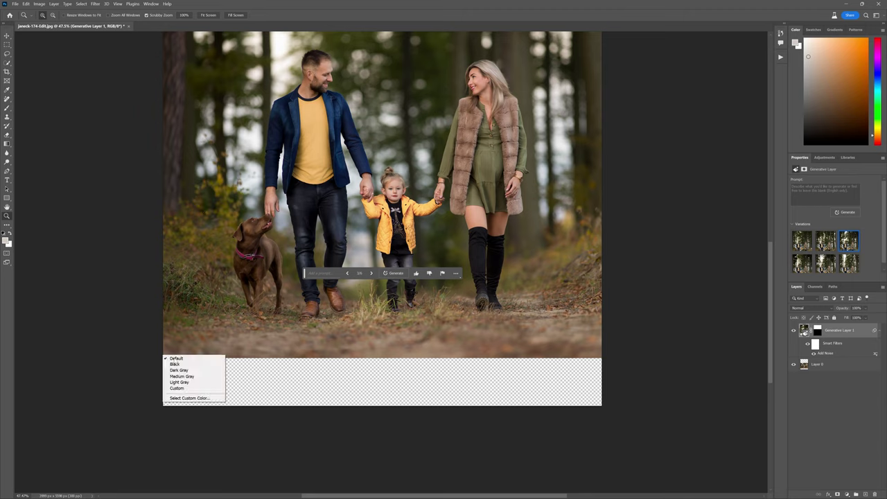
left_click(343, 359)
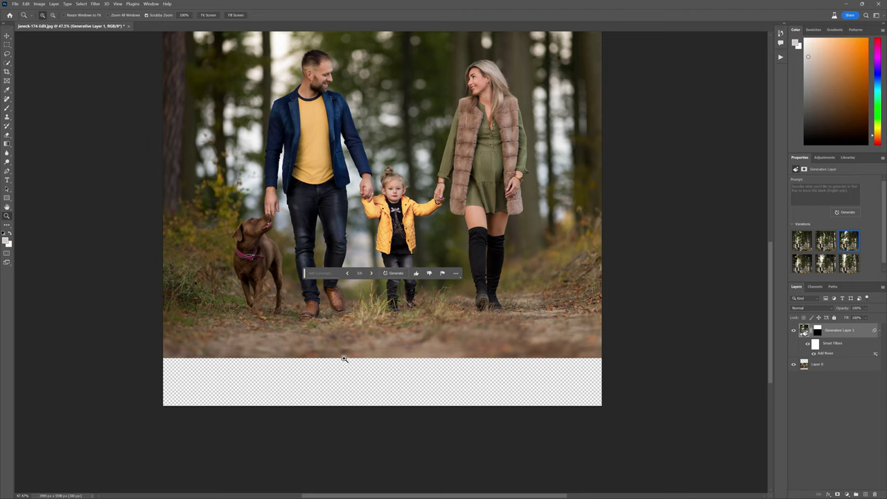
left_click(7, 45)
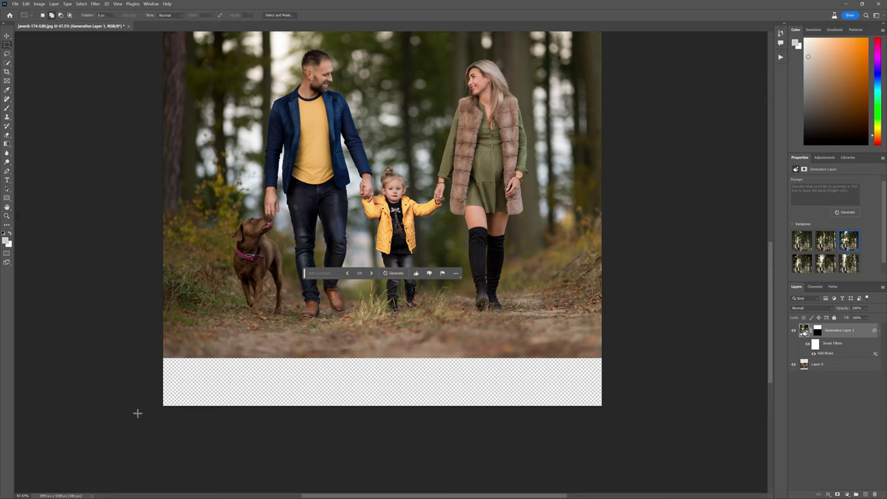
left_click_drag(162, 351, 629, 440)
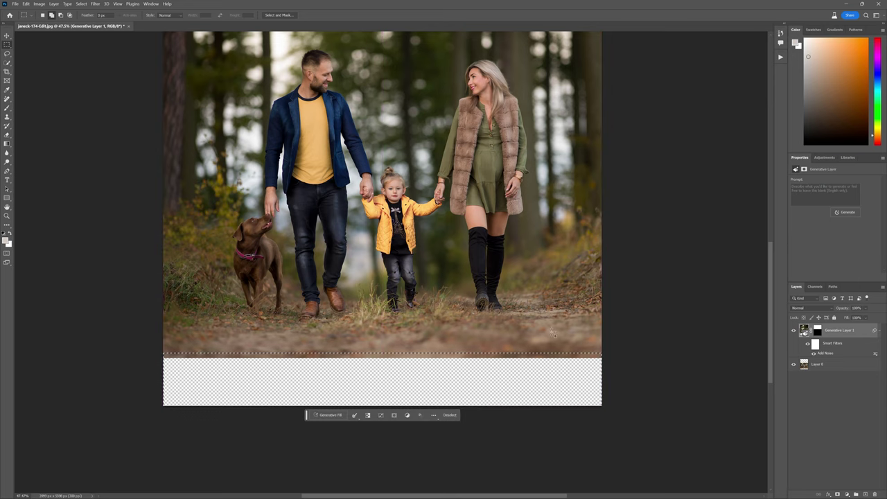
left_click(331, 414)
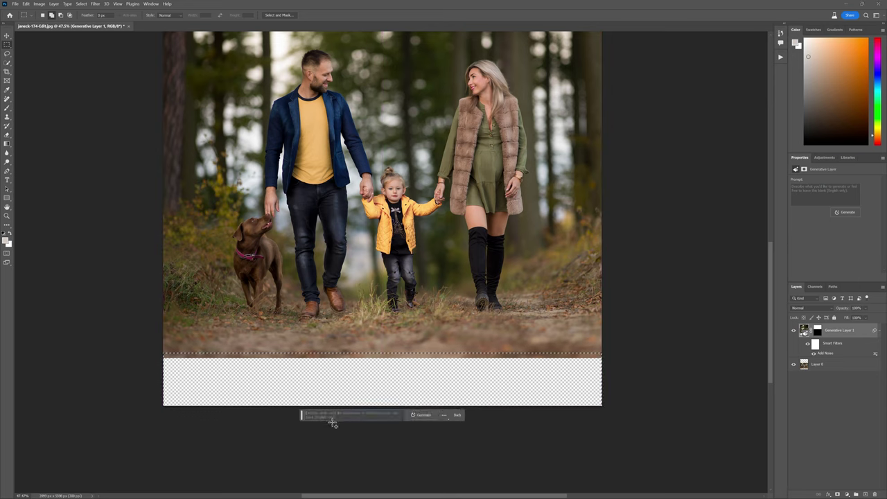
left_click(420, 416)
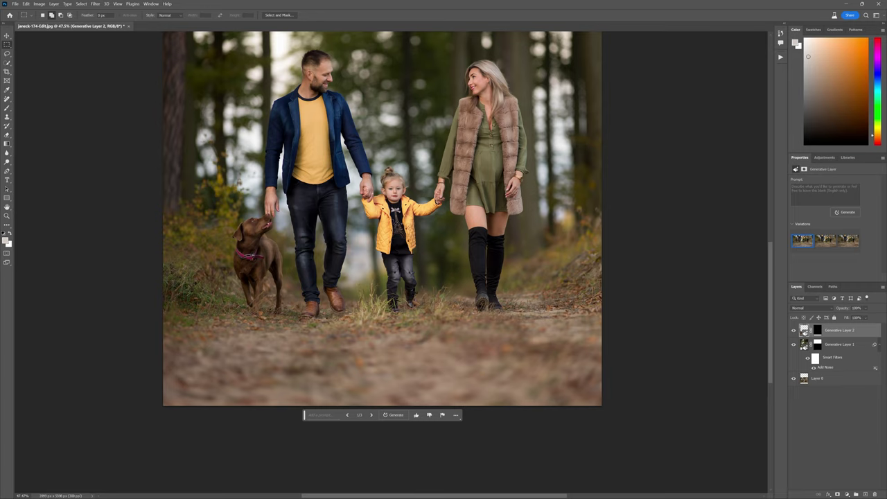
- Examine the extended picture as a whole and up close, at the tree seam above the woman and the generated ground
left_click(7, 216)
left_click_drag(395, 105, 487, 231)
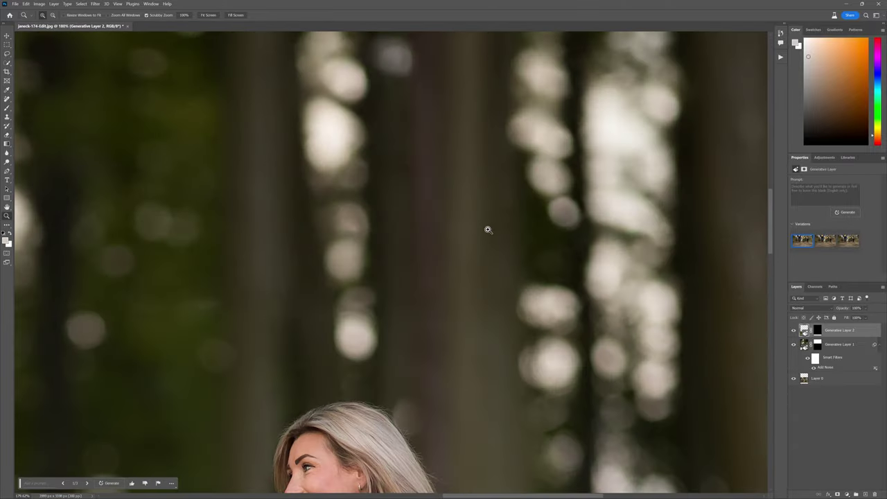
left_click_drag(430, 220, 437, 190)
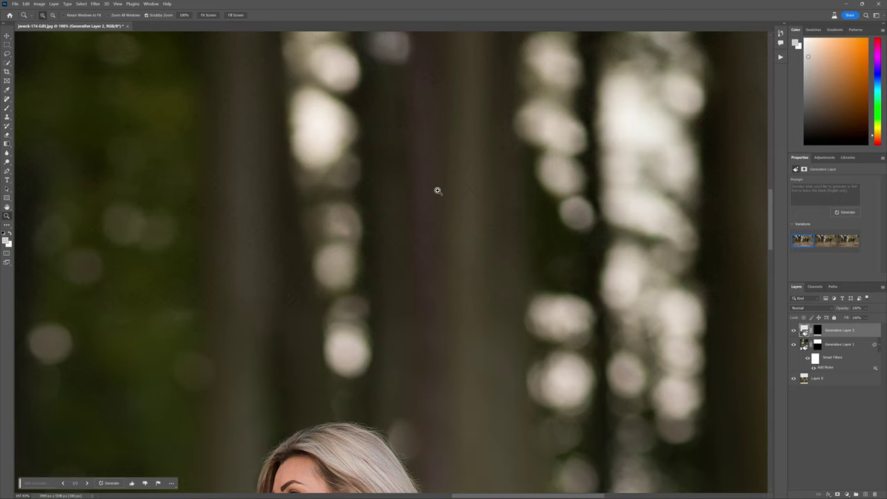
left_click(410, 372)
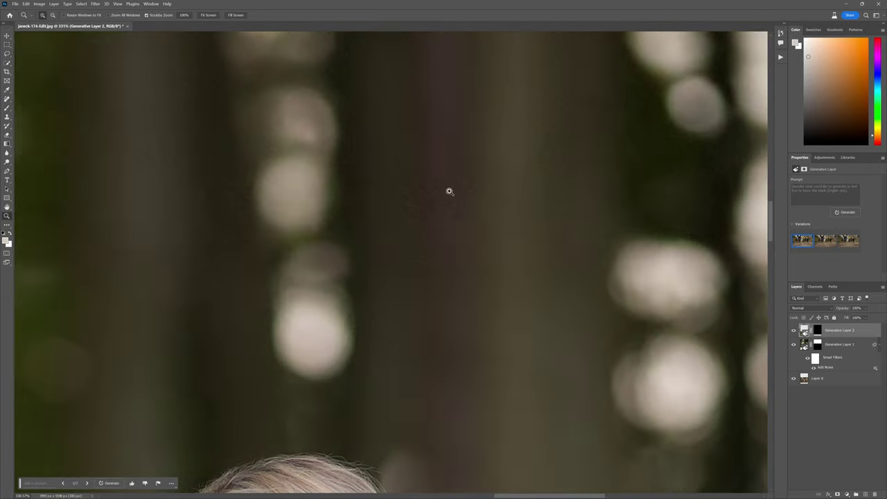
left_click_drag(415, 251, 386, 291)
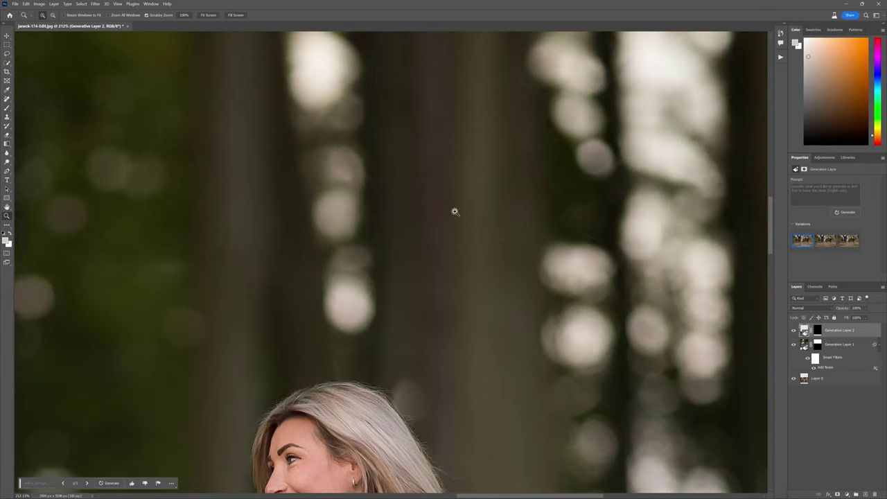
left_click_drag(456, 210, 369, 242)
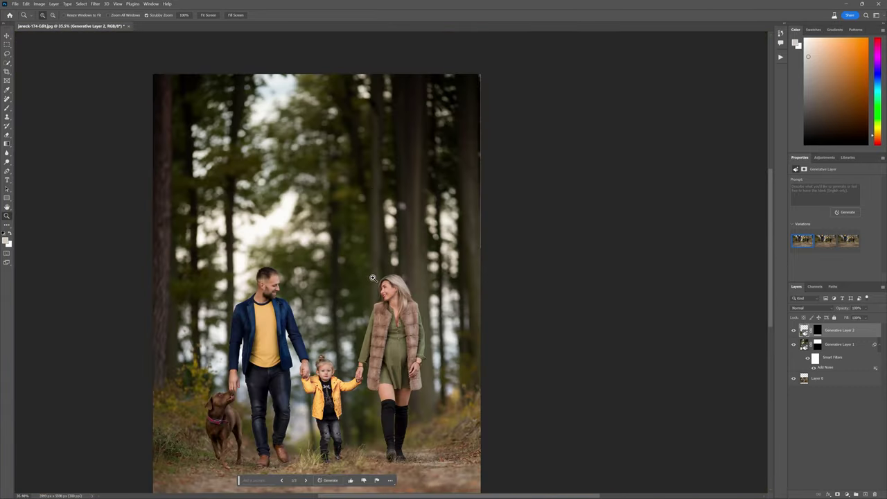
left_click_drag(367, 210, 344, 217)
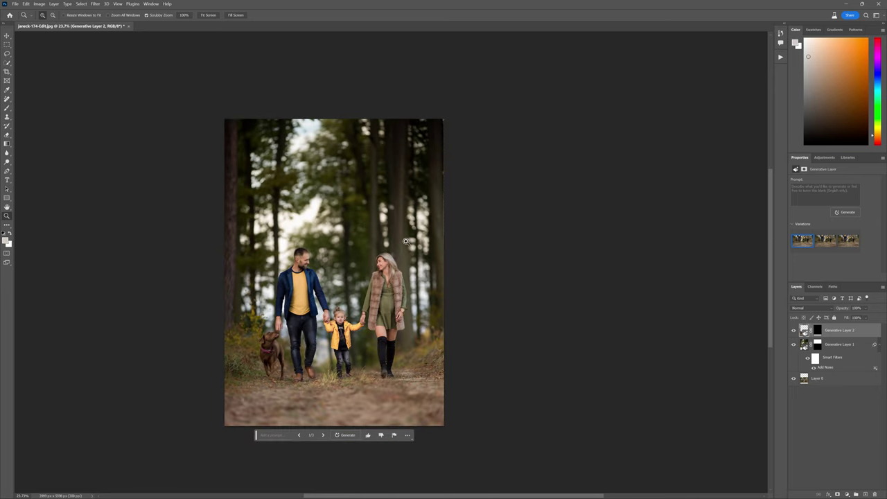
left_click(349, 422)
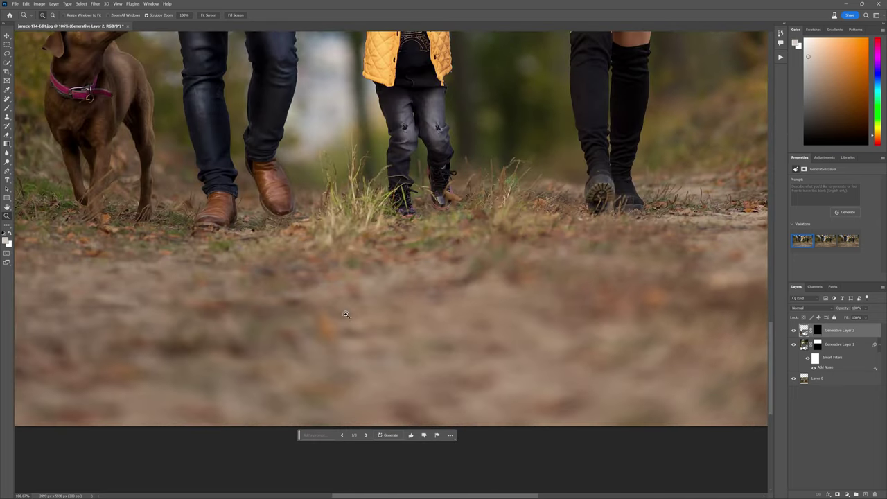
- Compare the picture with and without the generated ground extension by hiding and showing its generative layer
left_click_drag(378, 346, 359, 362)
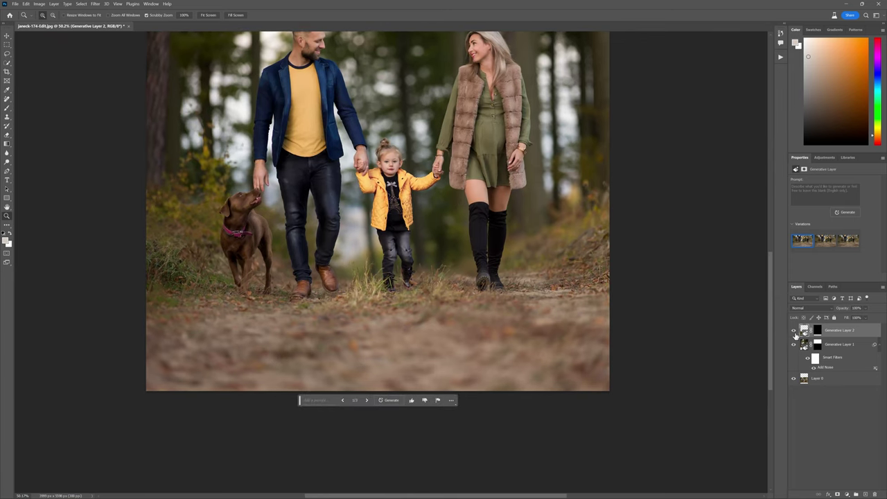
left_click(793, 331)
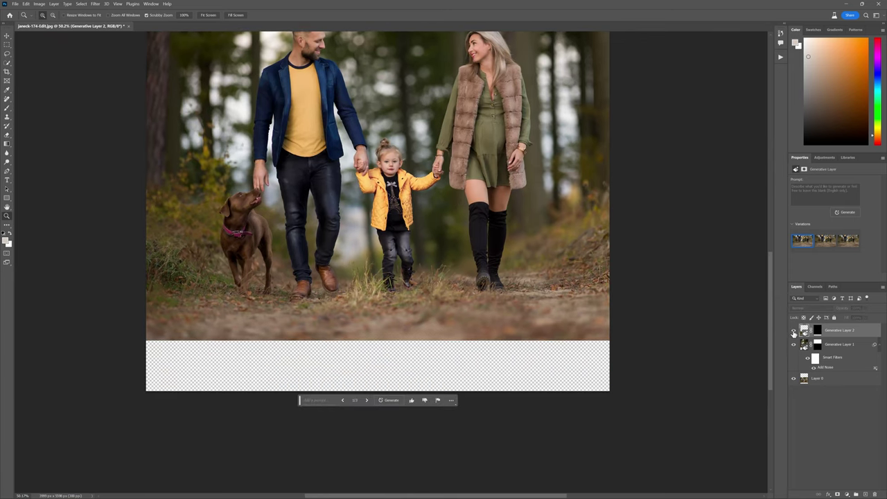
left_click(794, 331)
- Inspect the grain at the path seam and apply Add Noise at 1.33%, Gaussian and Monochromatic, to the ground extension's generative layer
left_click_drag(368, 376, 356, 123)
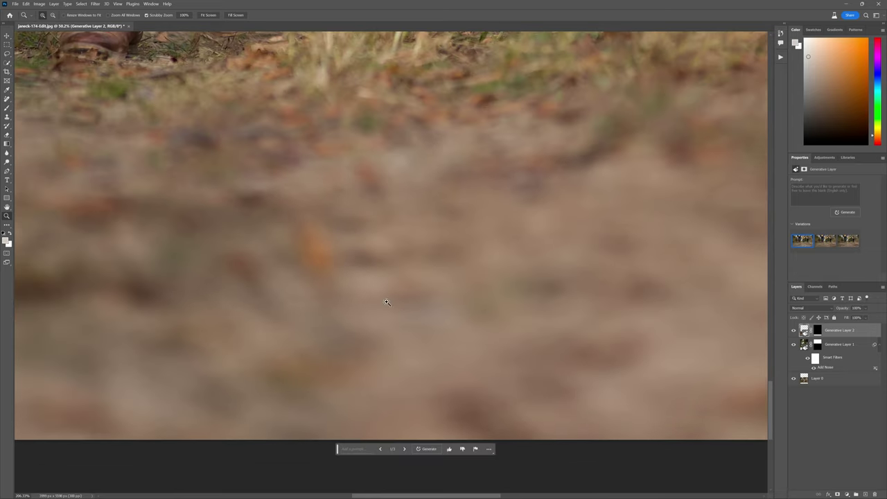
left_click(356, 162)
left_click(284, 294, "alt")
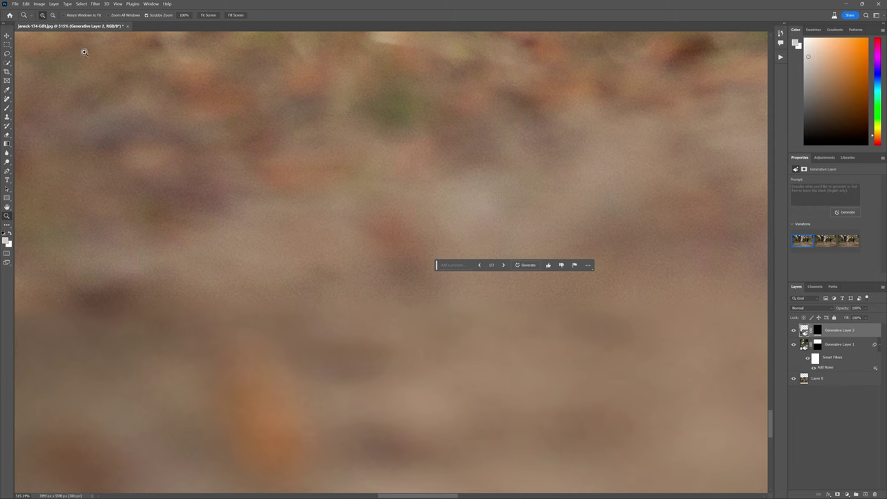
left_click(94, 5)
left_click(114, 12)
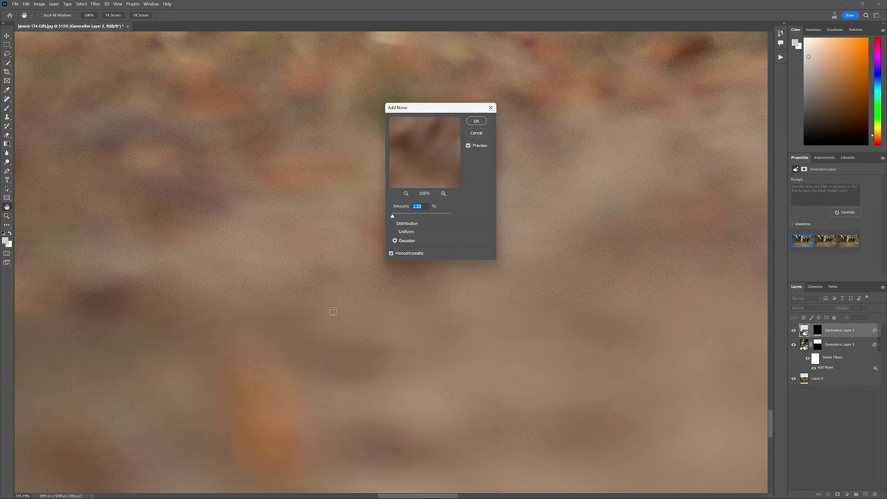
key("Return")
- Examine the grain match along the path seam up close, and review the extended vertical picture as a whole
left_click_drag(425, 340, 416, 347)
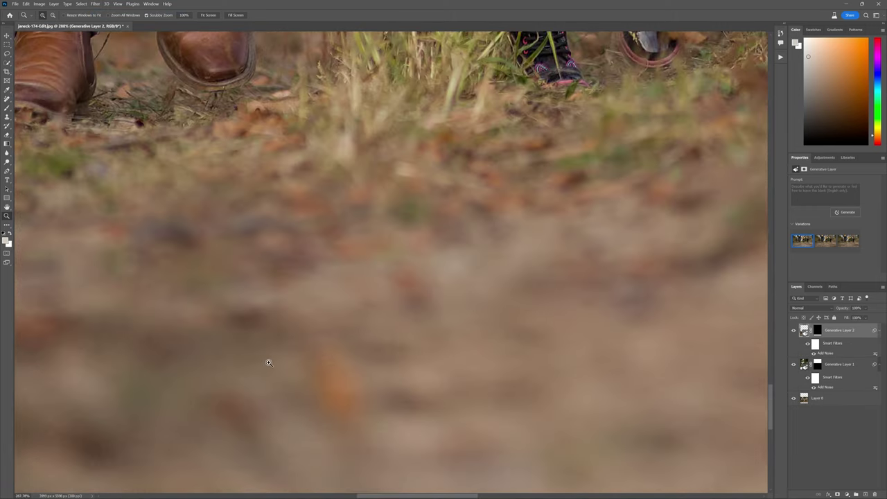
left_click_drag(267, 360, 321, 335)
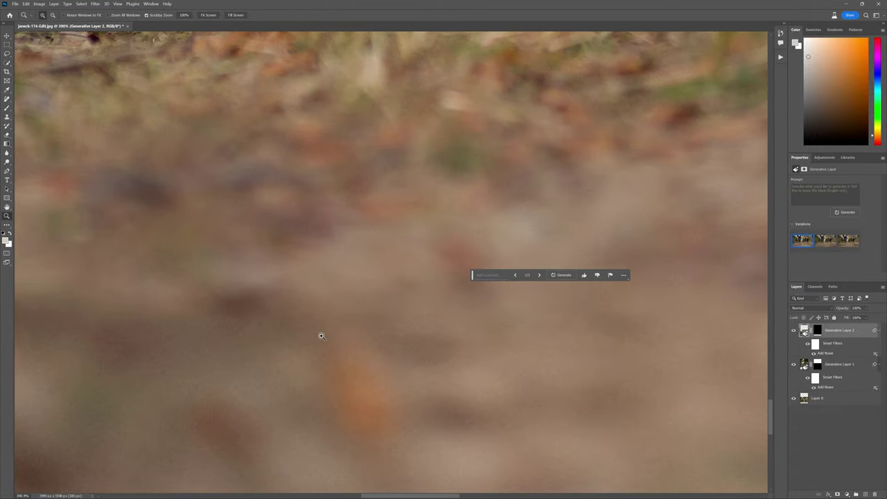
left_click_drag(418, 359, 332, 260)
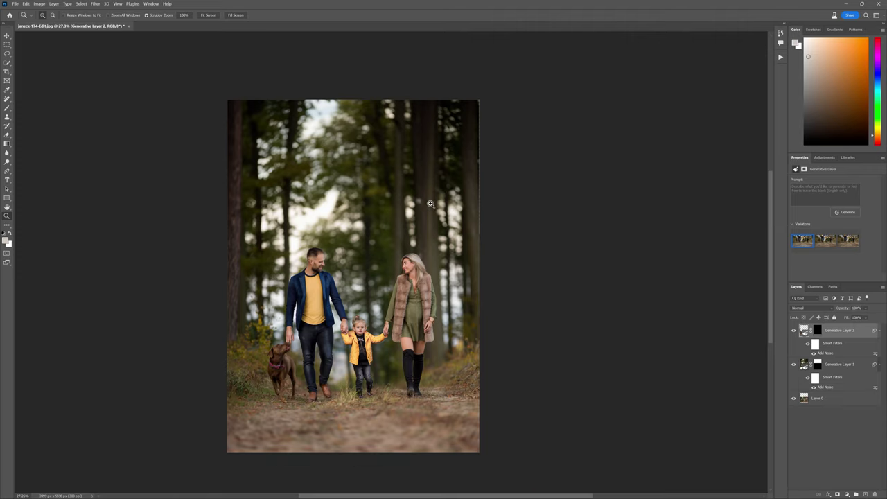
left_click_drag(434, 189, 355, 269)
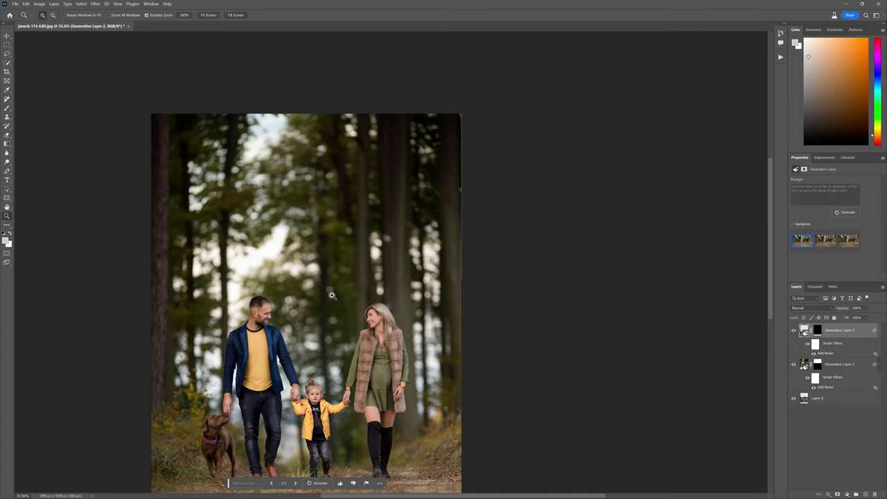
left_click_drag(332, 296, 268, 204)
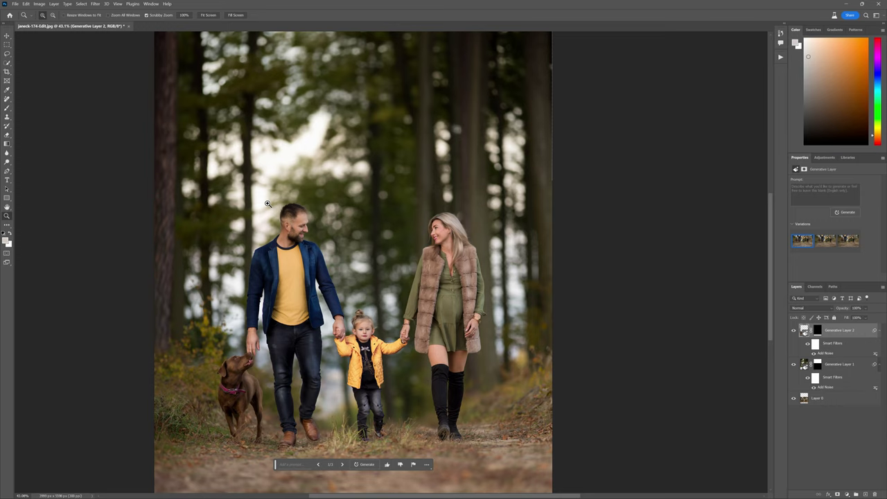